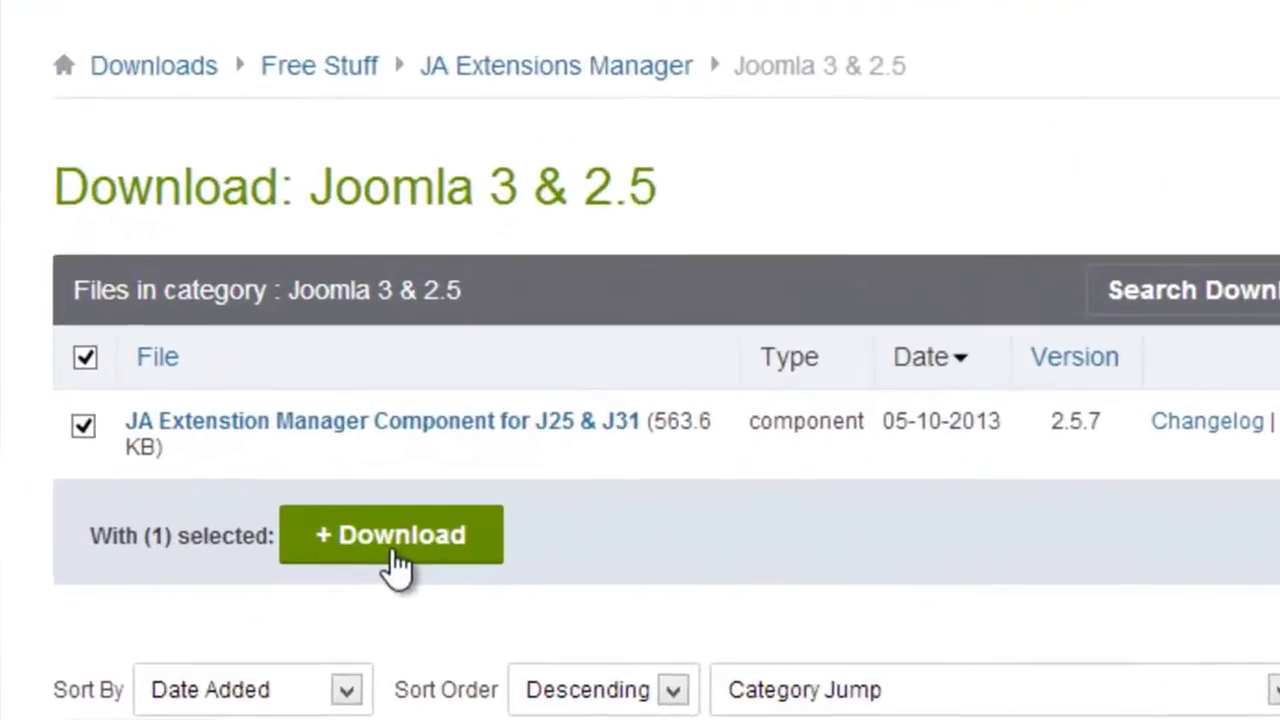
Download the JA Extension Manager Component for J25 & J31 and install com_jaextmanager.v2.5.7.zip in Joomla.
left_click(265, 606)
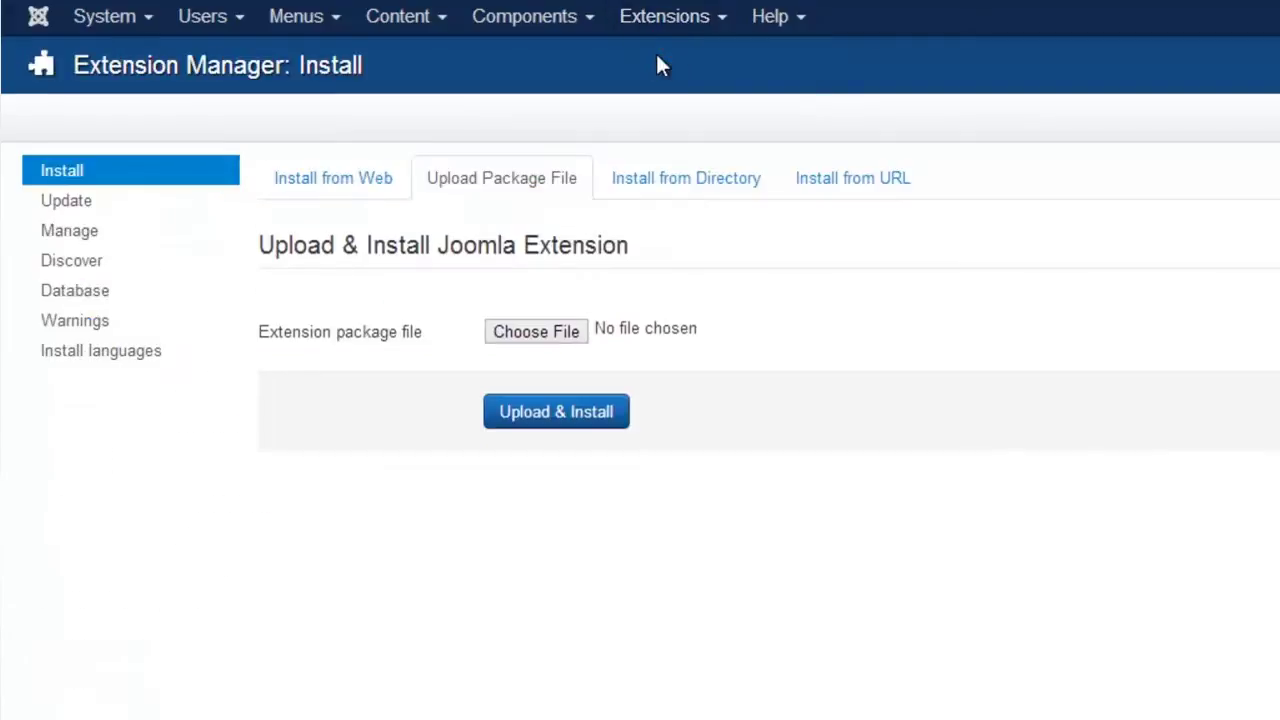
left_click(522, 331)
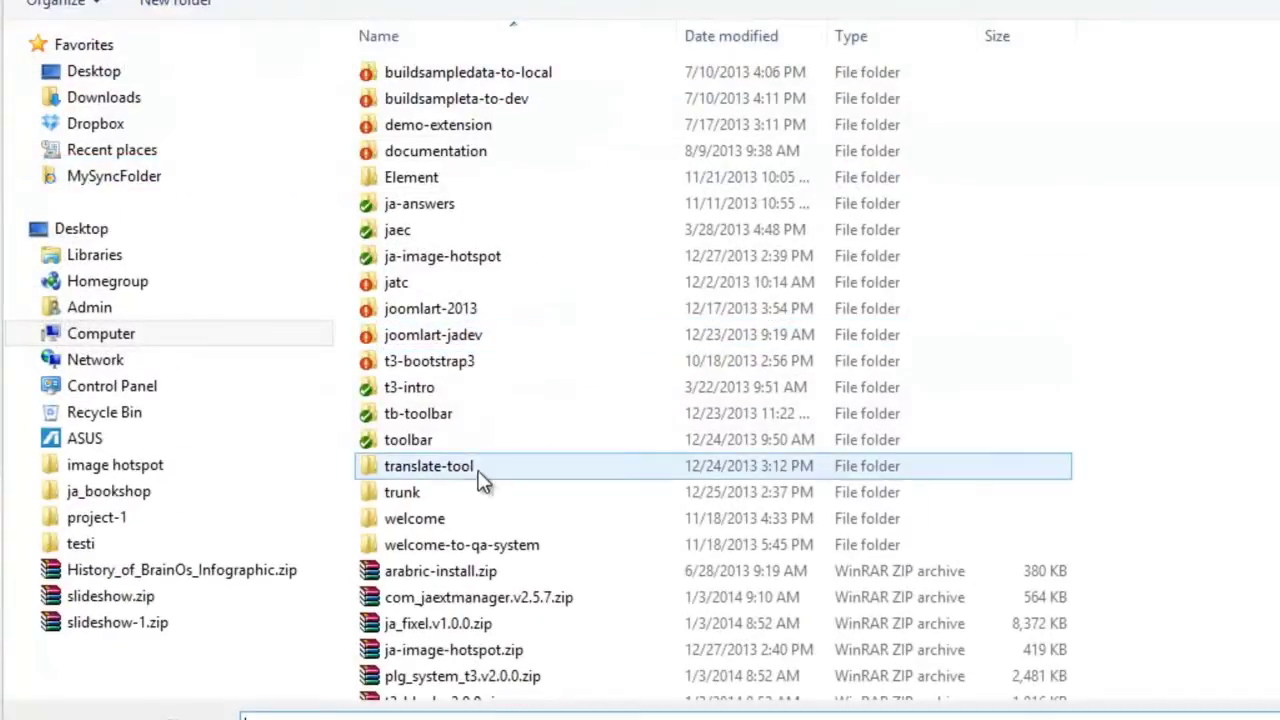
double_click(450, 595)
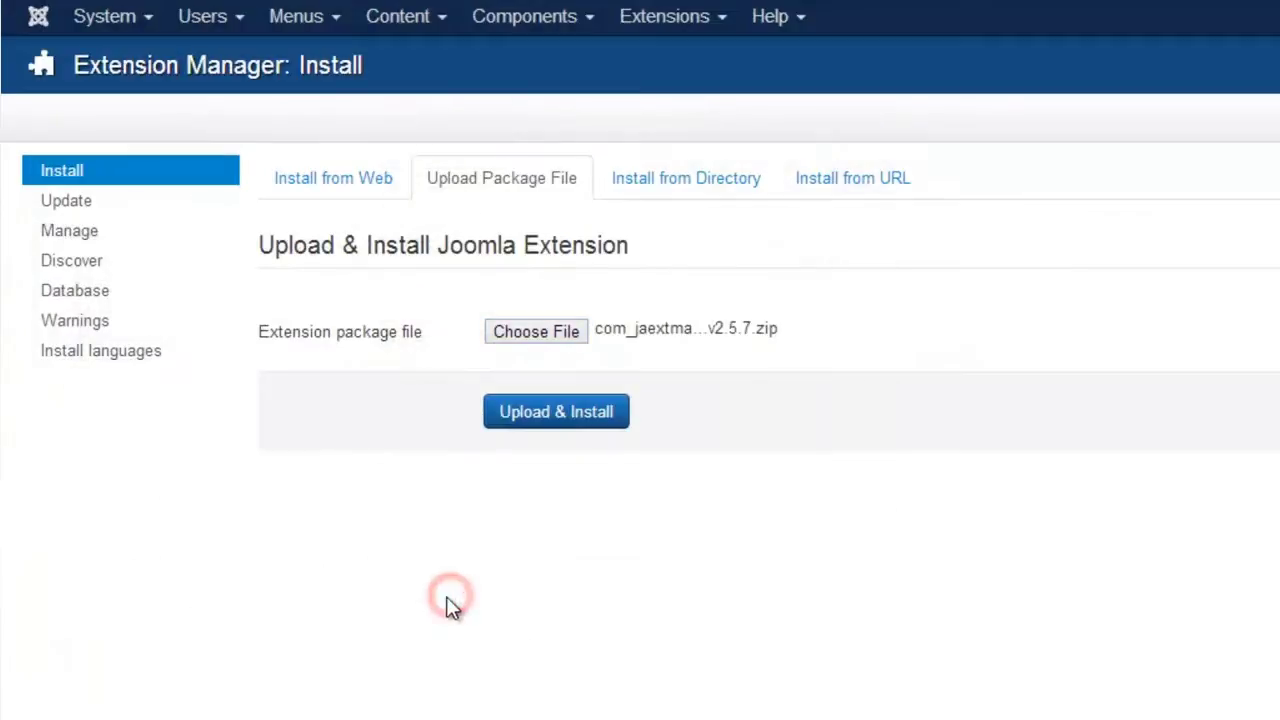
left_click(537, 423)
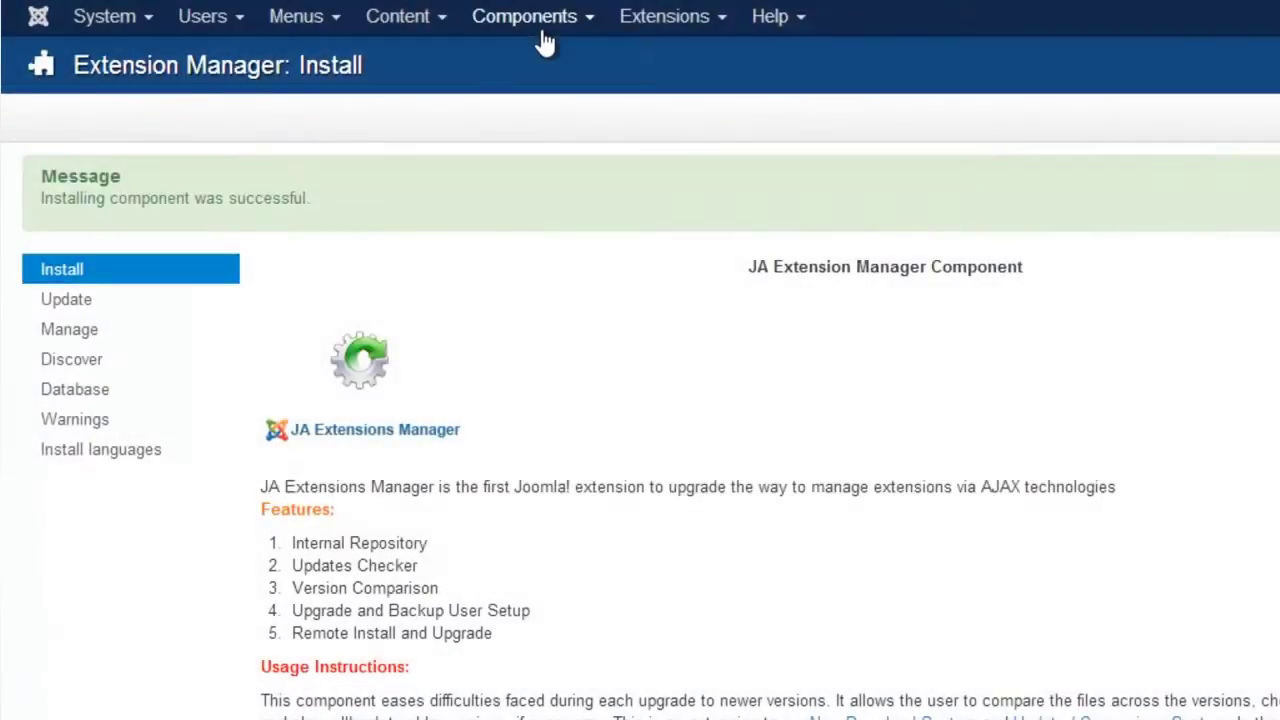
Open the JA Extension Manager component's Services Manager and make JoomlArt Updates the default service.
left_click(541, 28)
left_click(540, 183)
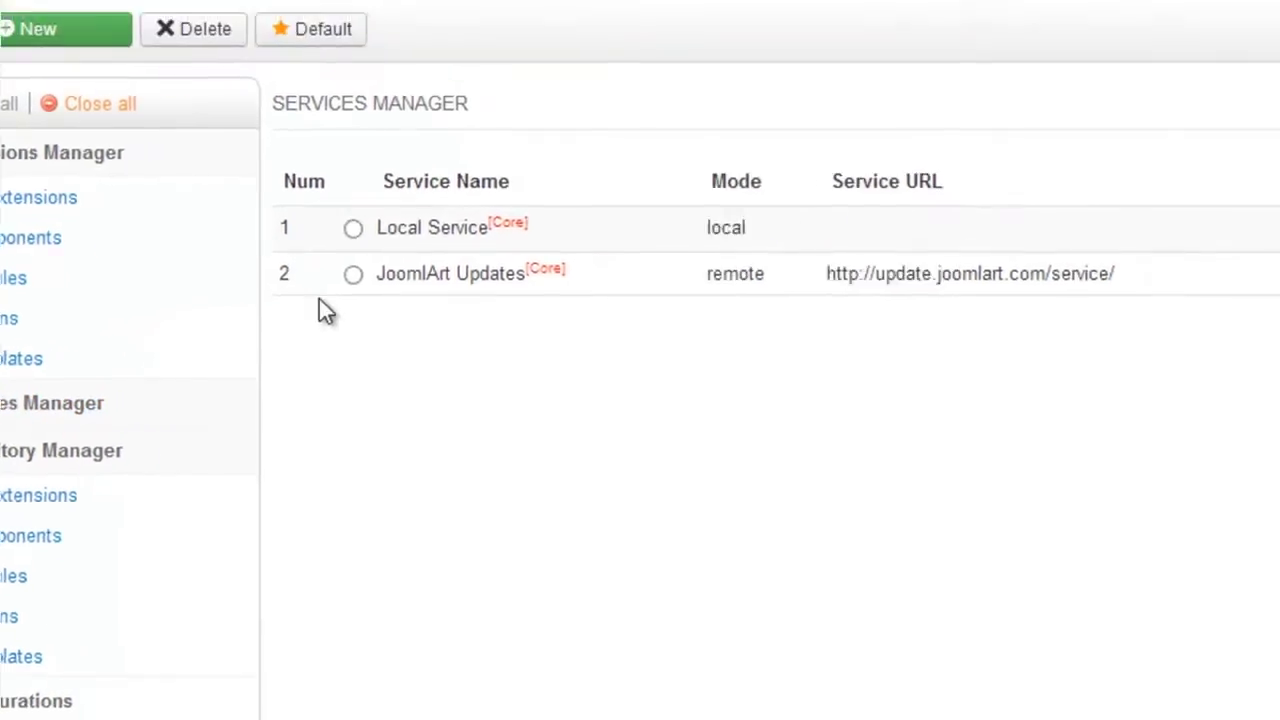
left_click(353, 274)
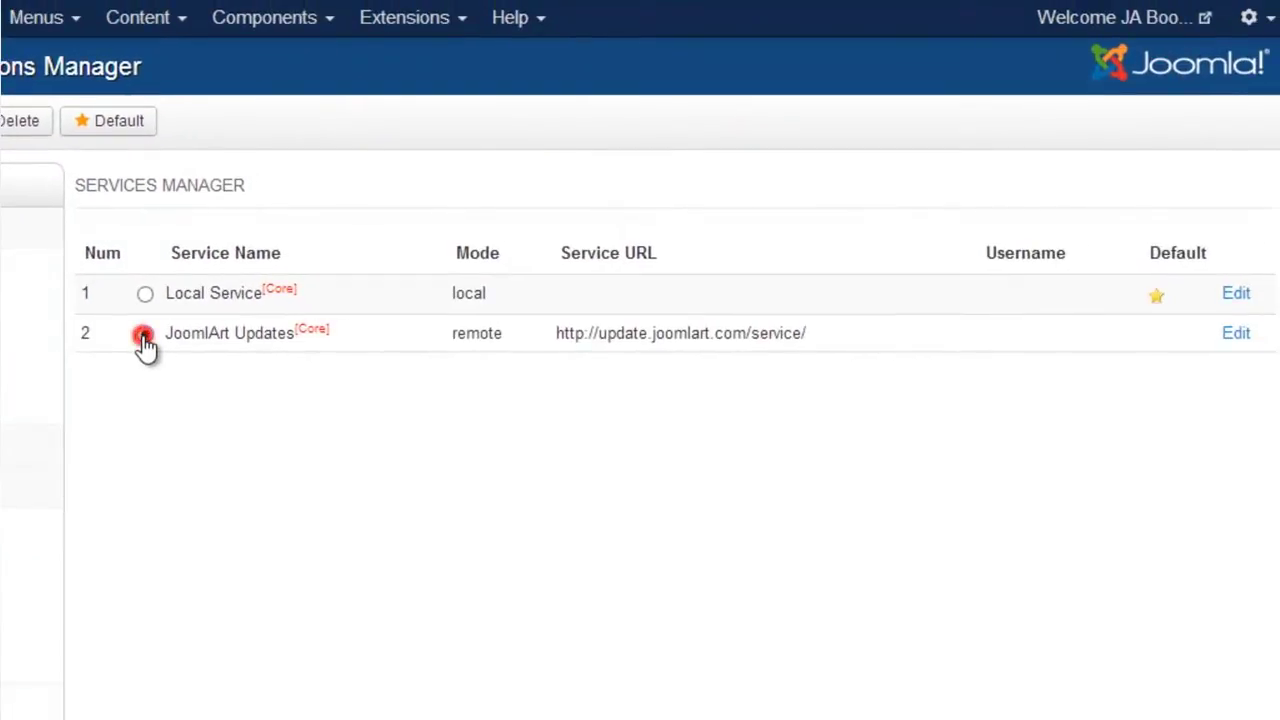
left_click(104, 124)
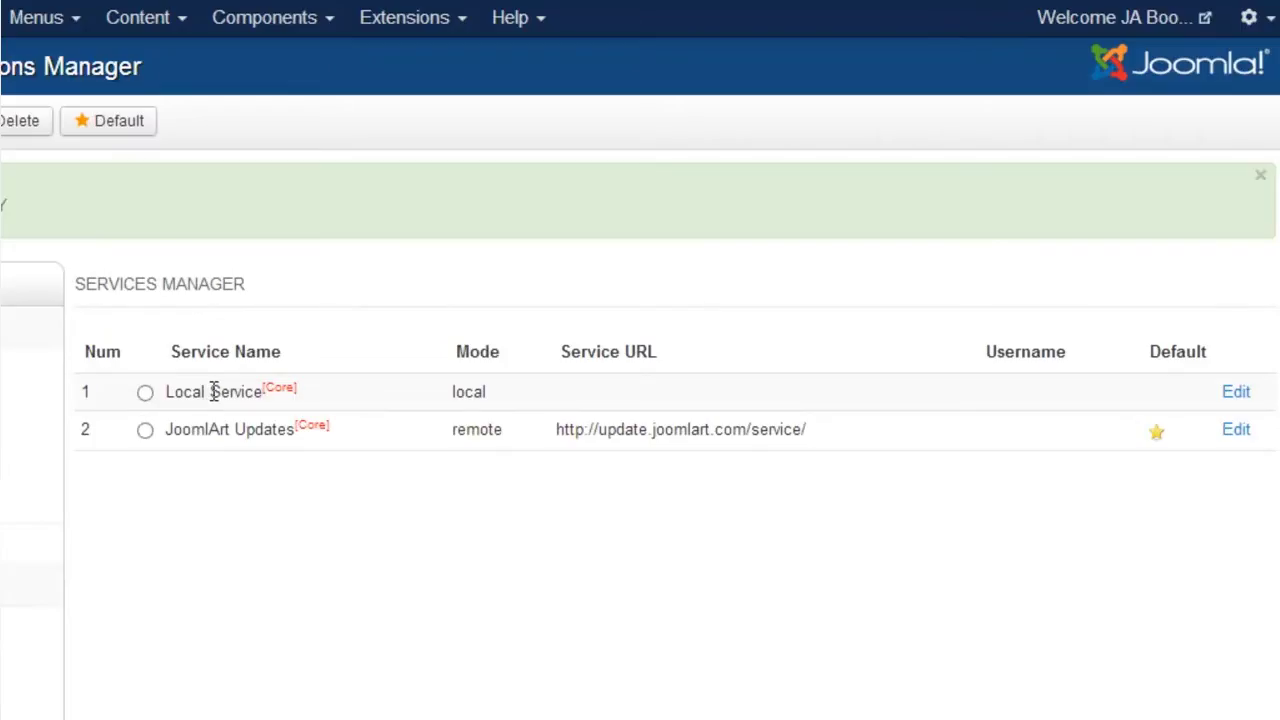
Enter the account username and password for the JoomlArt Updates service and save its configuration.
left_click(1236, 430)
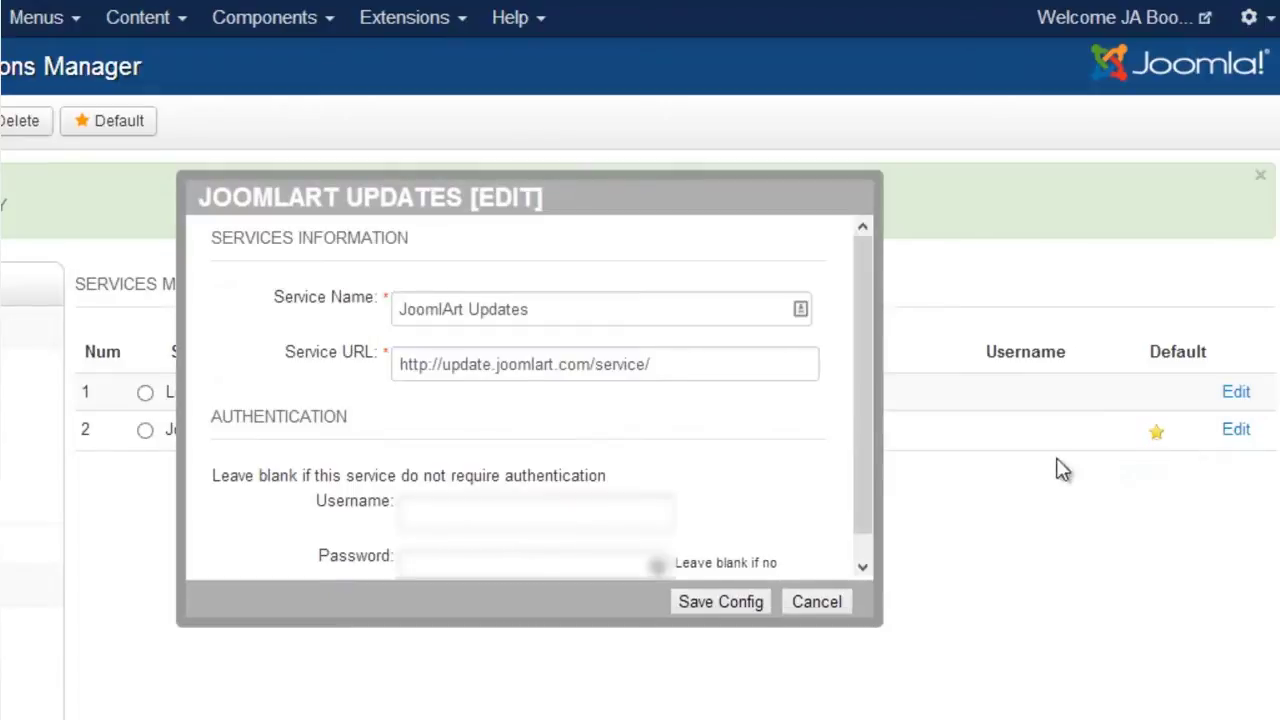
left_click_drag(858, 484, 866, 544)
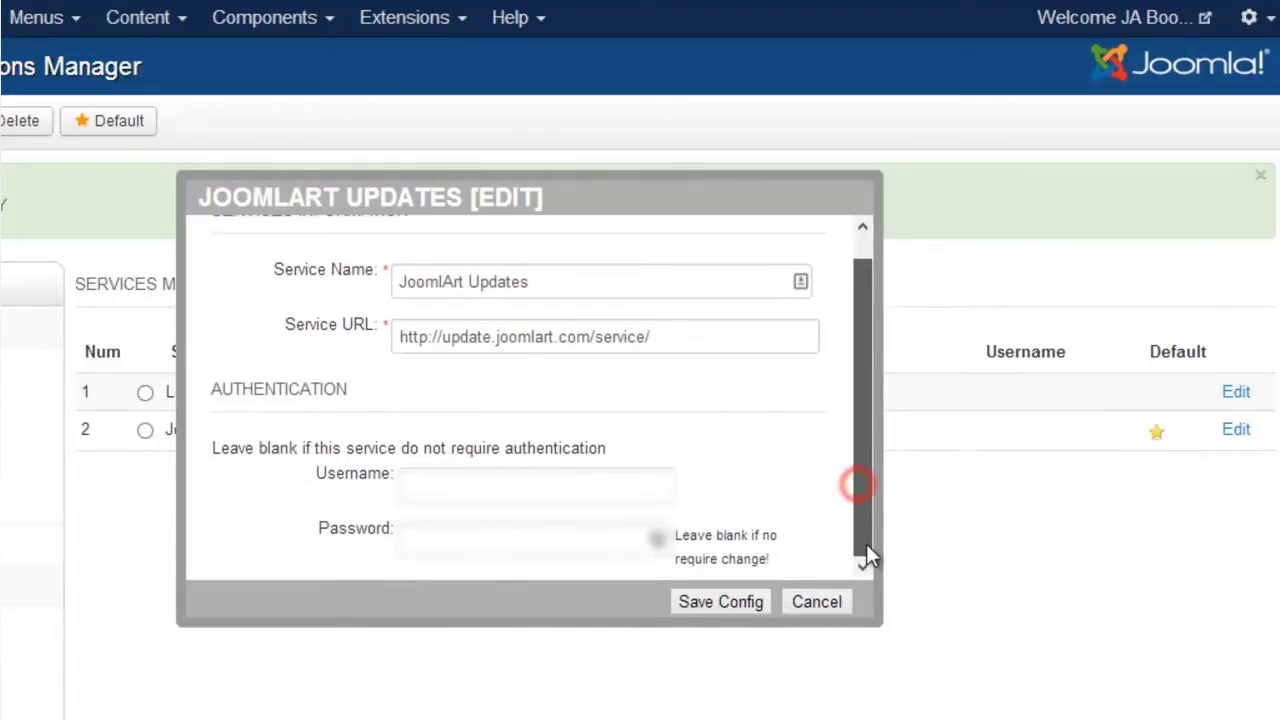
left_click(614, 488)
type("madder")
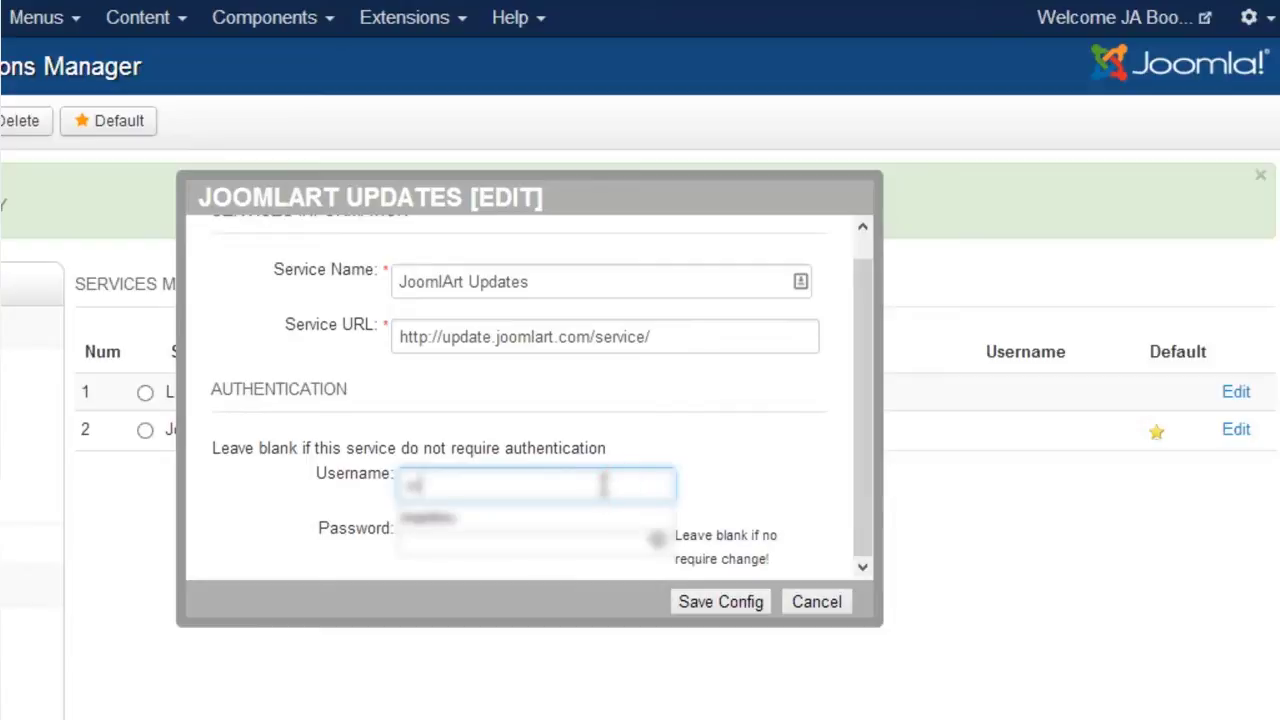
key("Tab")
type("*******")
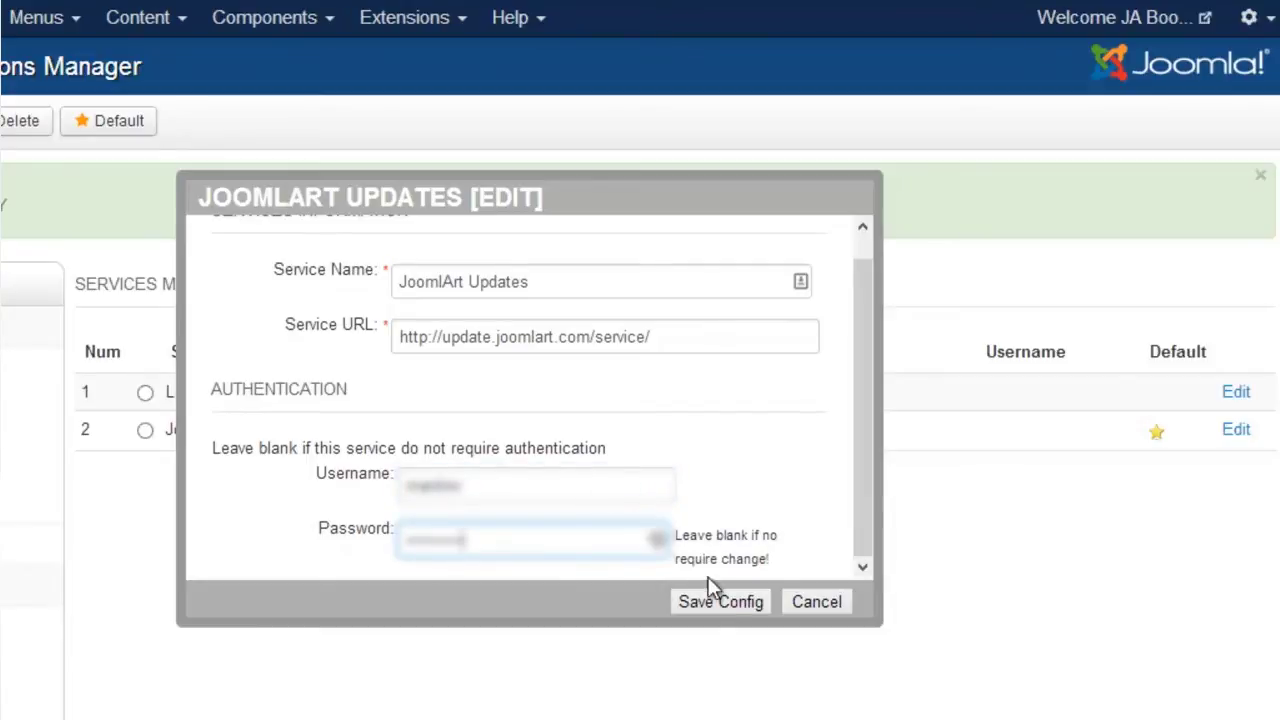
left_click(722, 612)
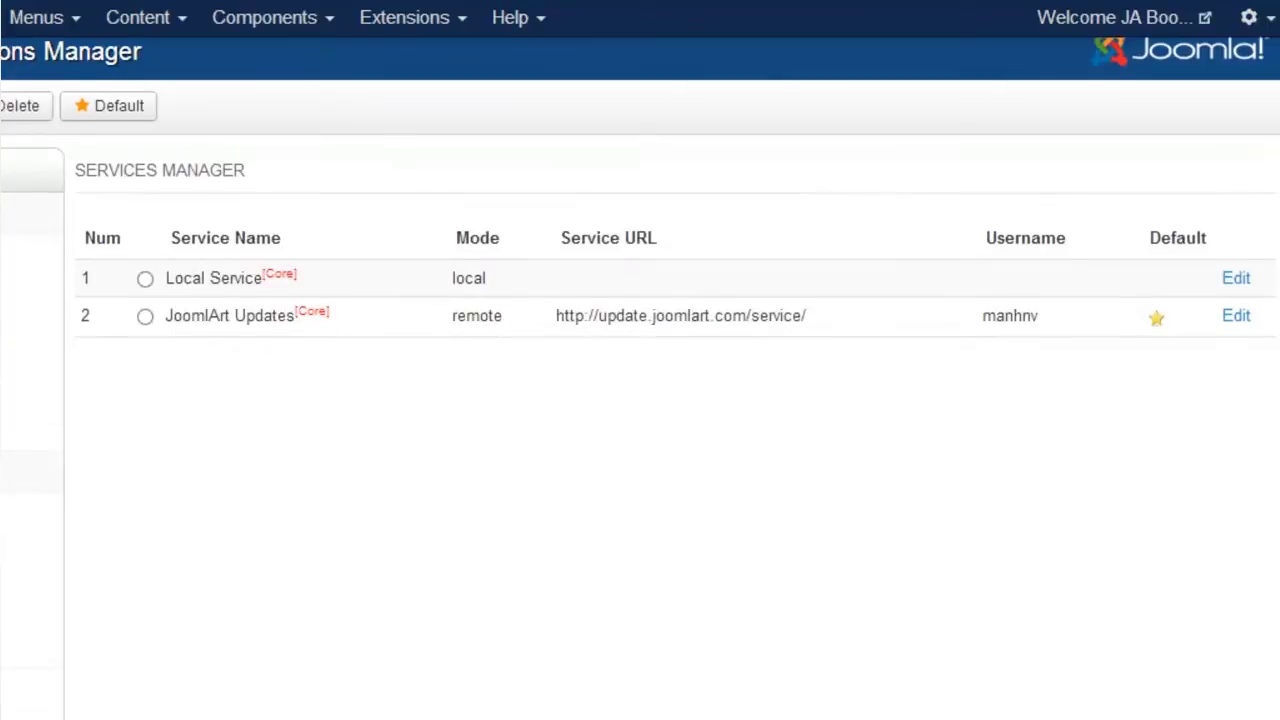
Clear the local repository path, Mysql path and both Mysql dump paths in the general configuration settings and save.
scroll(1040, 680, "down", 2)
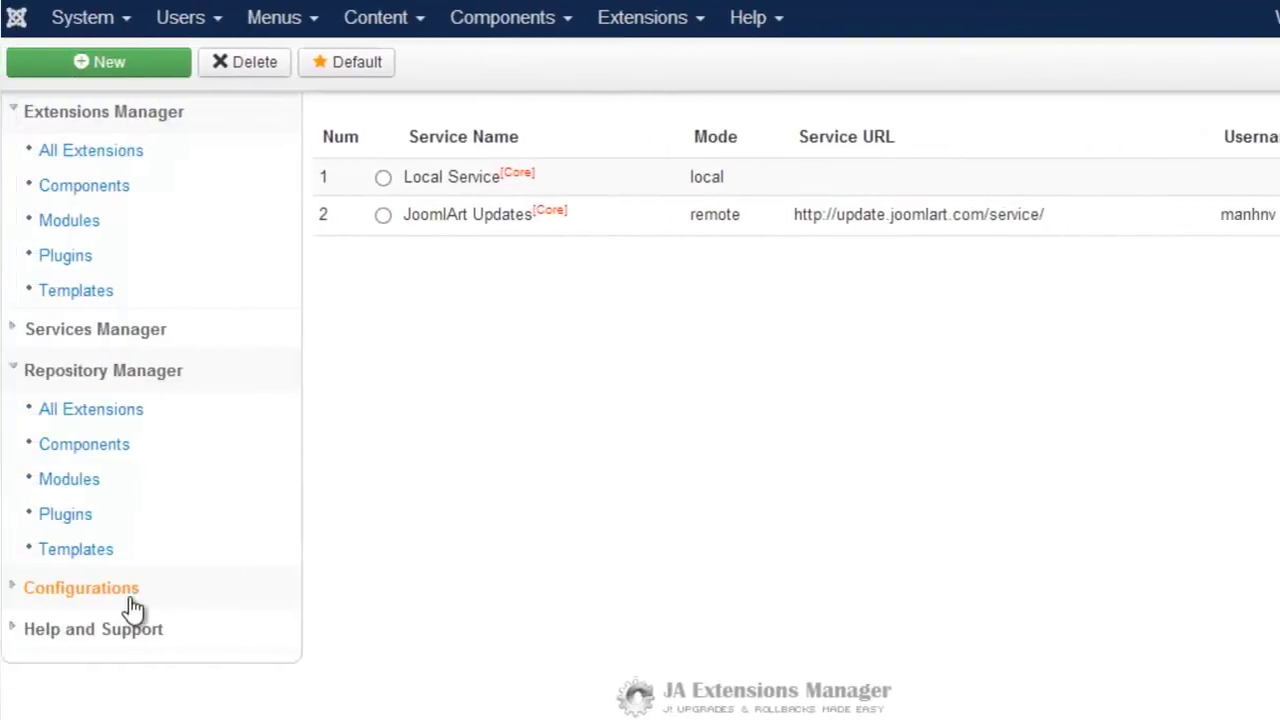
left_click(150, 600)
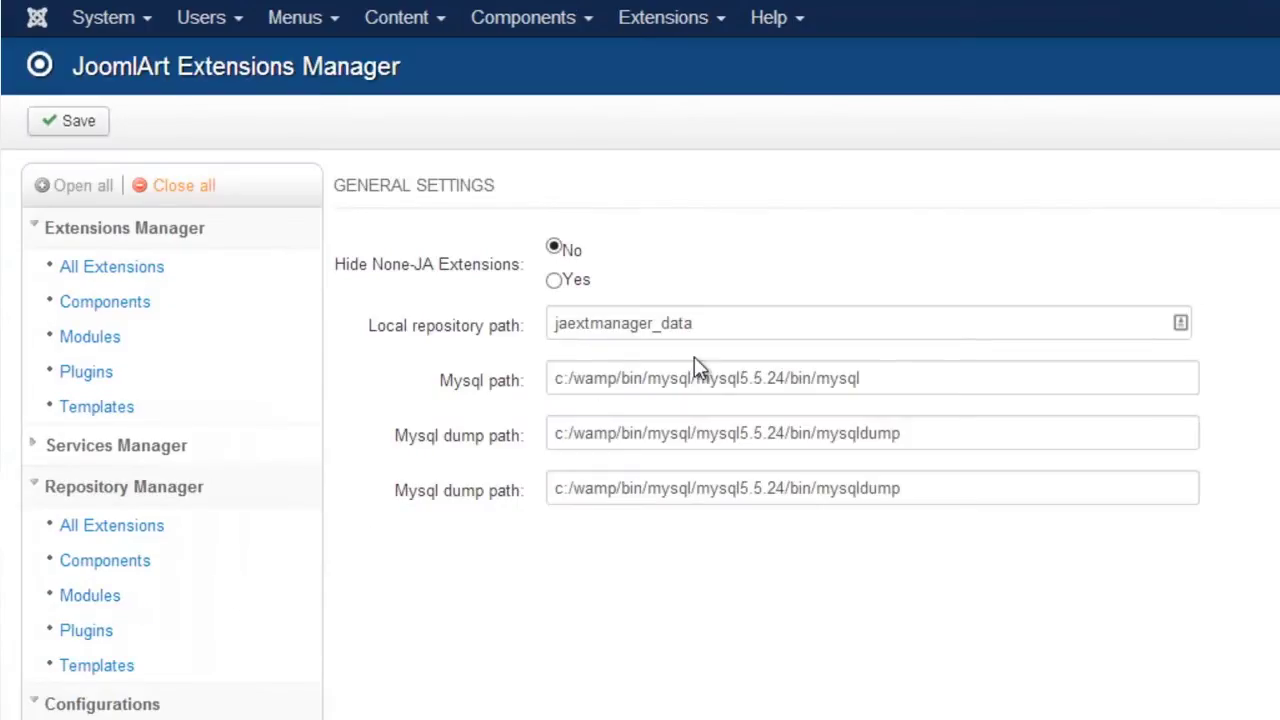
left_click_drag(714, 325, 523, 349)
key("BackSpace")
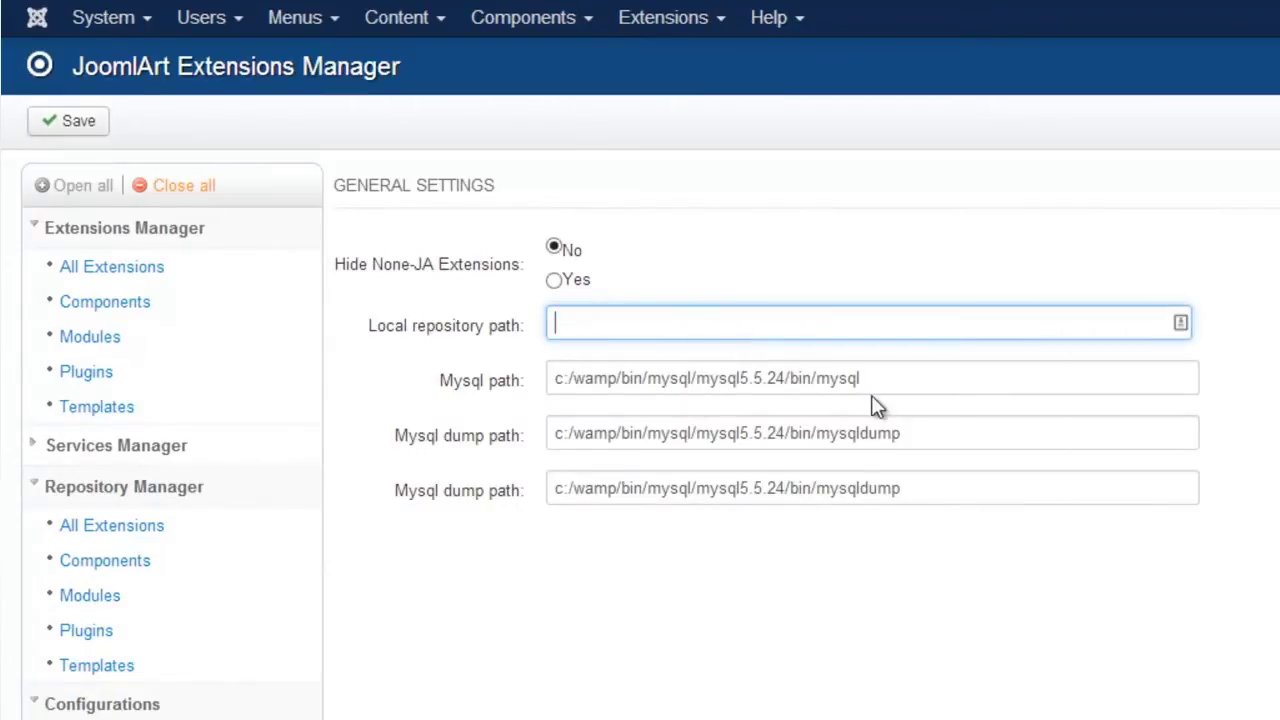
left_click_drag(886, 379, 548, 380)
key("BackSpace")
left_click_drag(928, 430, 537, 445)
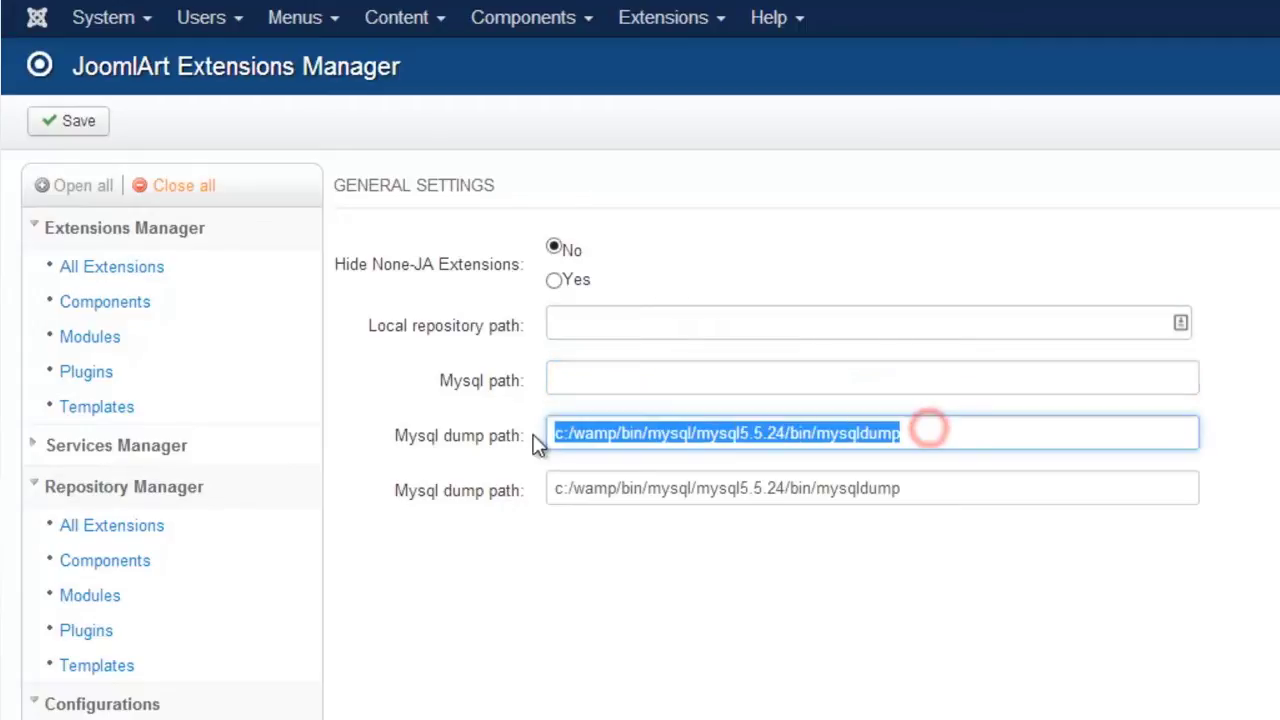
key("BackSpace")
left_click_drag(909, 488, 550, 490)
key("BackSpace")
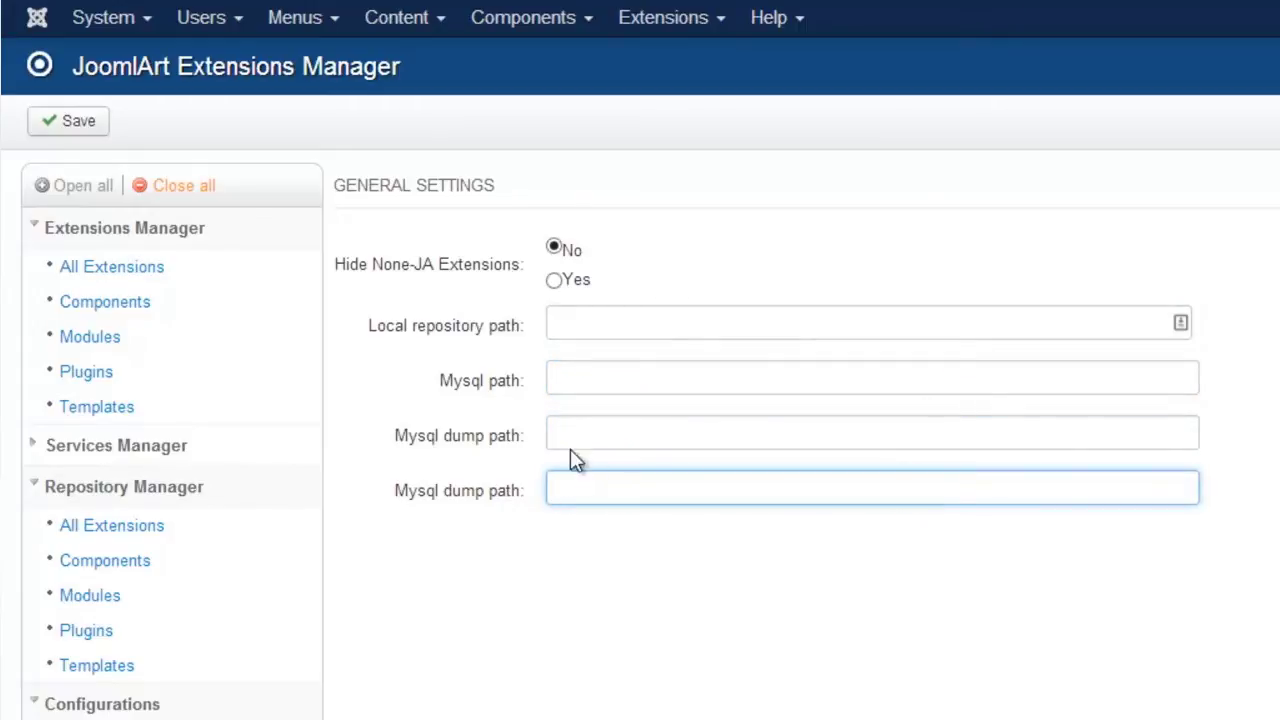
left_click(79, 126)
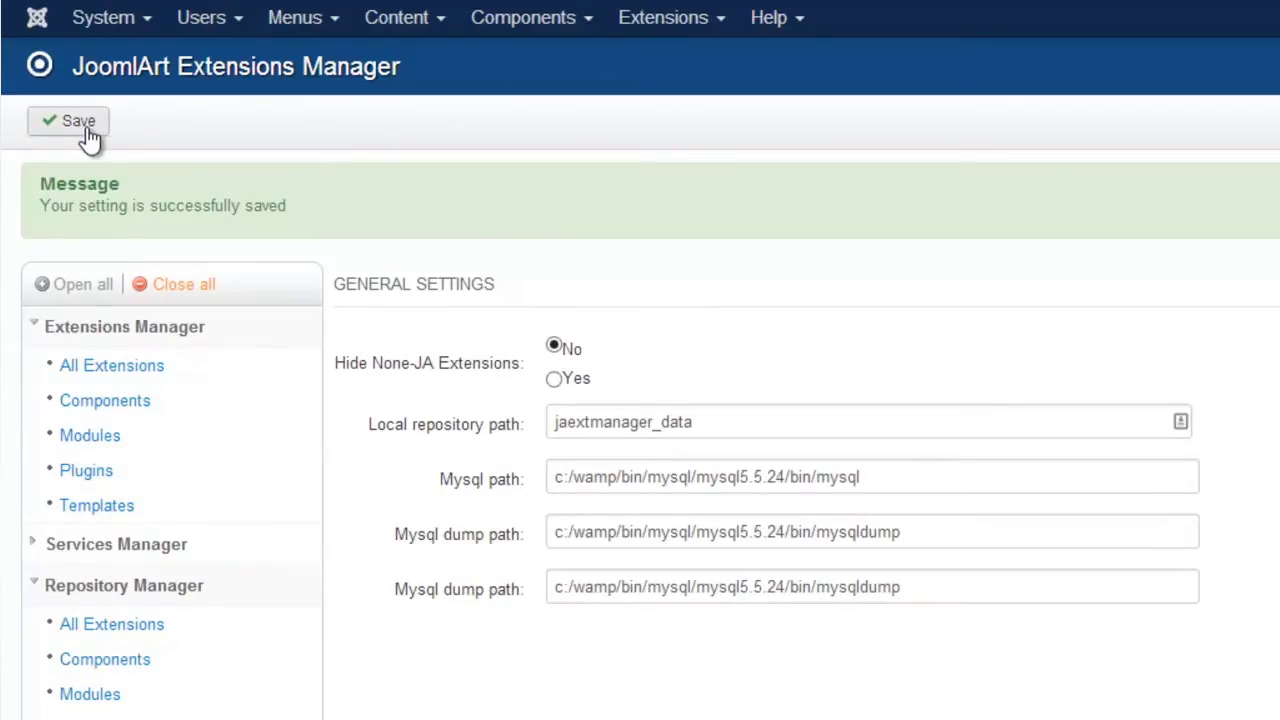
List the installed templates in the Extensions Manager and check for updates to ja_fixel.
left_click(117, 510)
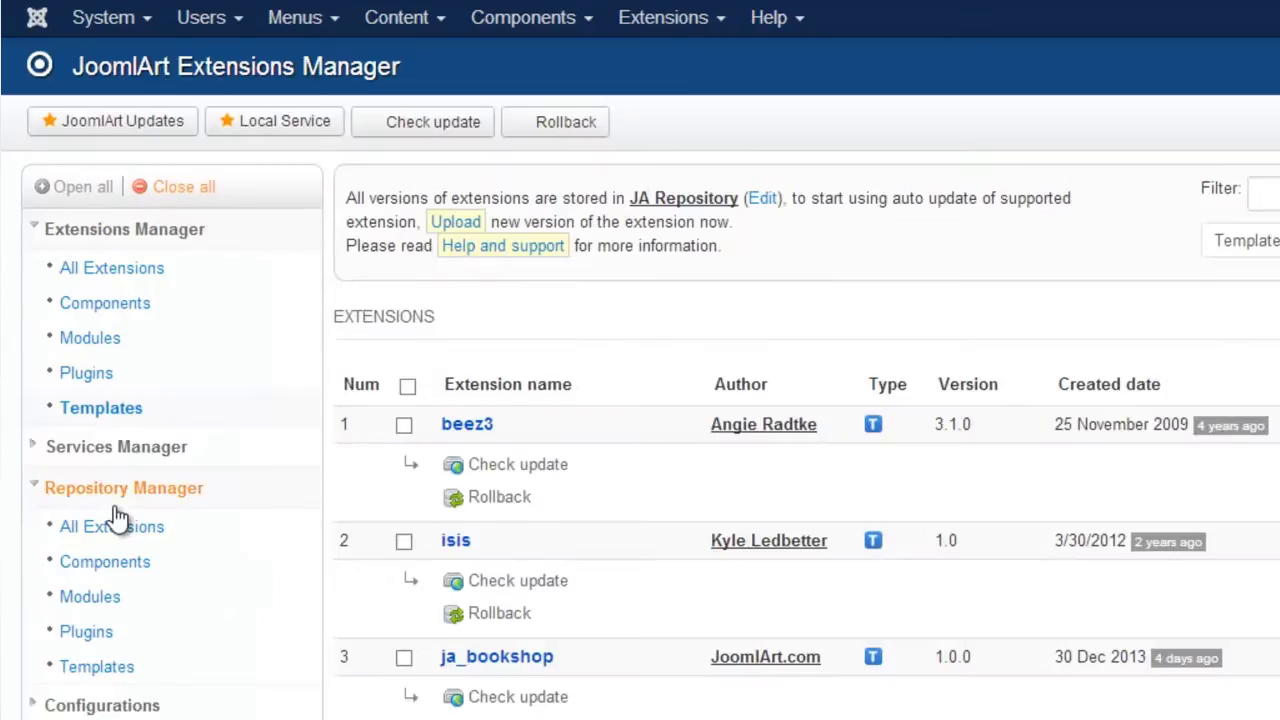
scroll(650, 400, "down", 5)
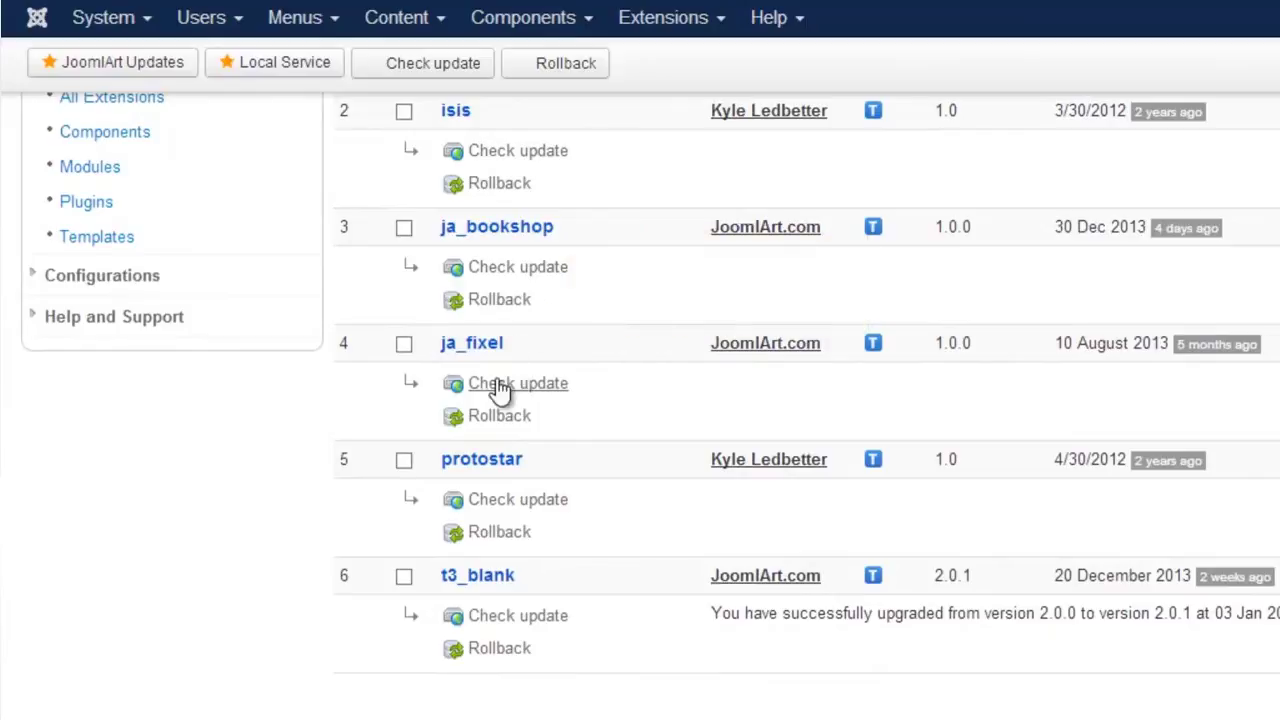
left_click(533, 390)
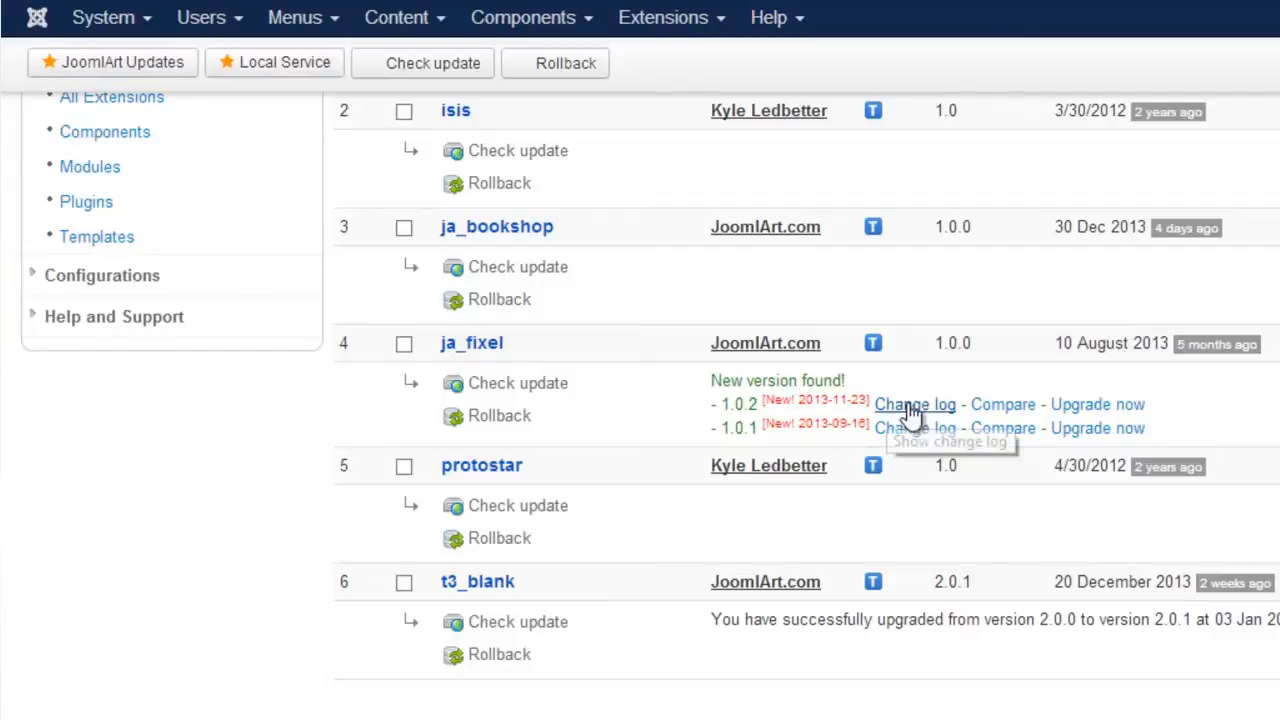
Compare the installed ja_fixel template with version 1.0.2, examining the changed files and the line differences in a CSS file.
left_click(990, 412)
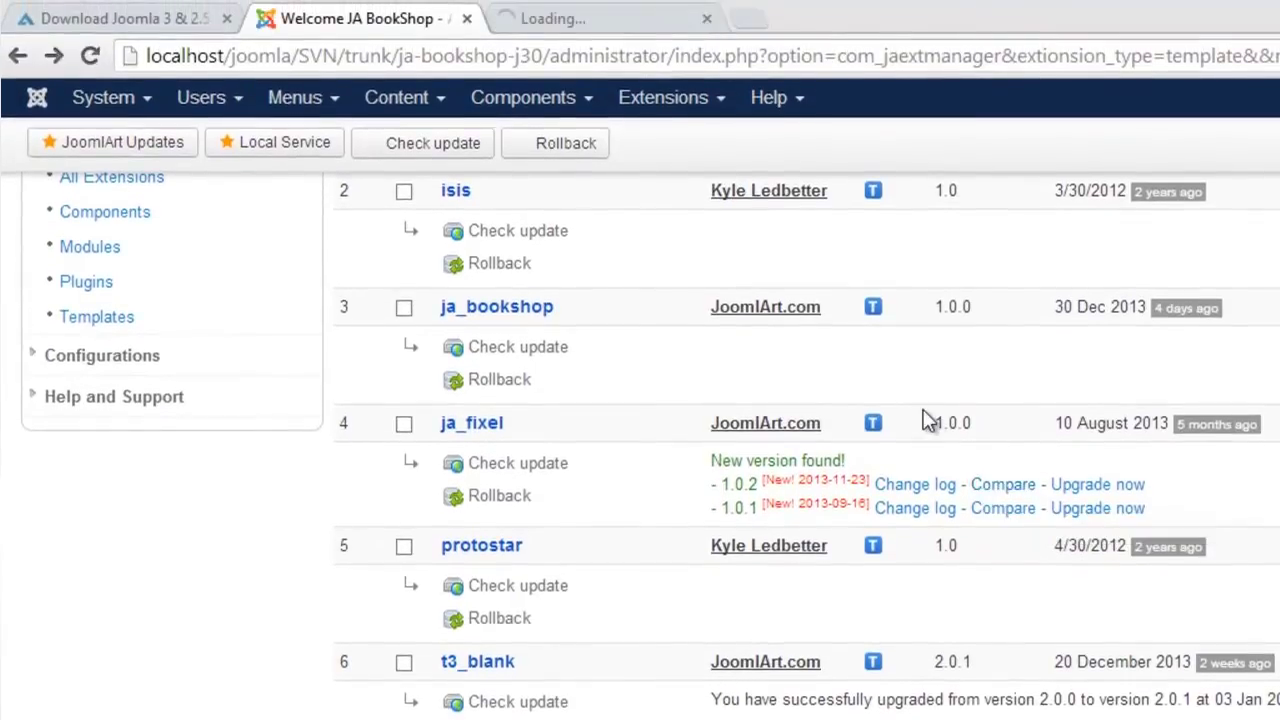
left_click(616, 26)
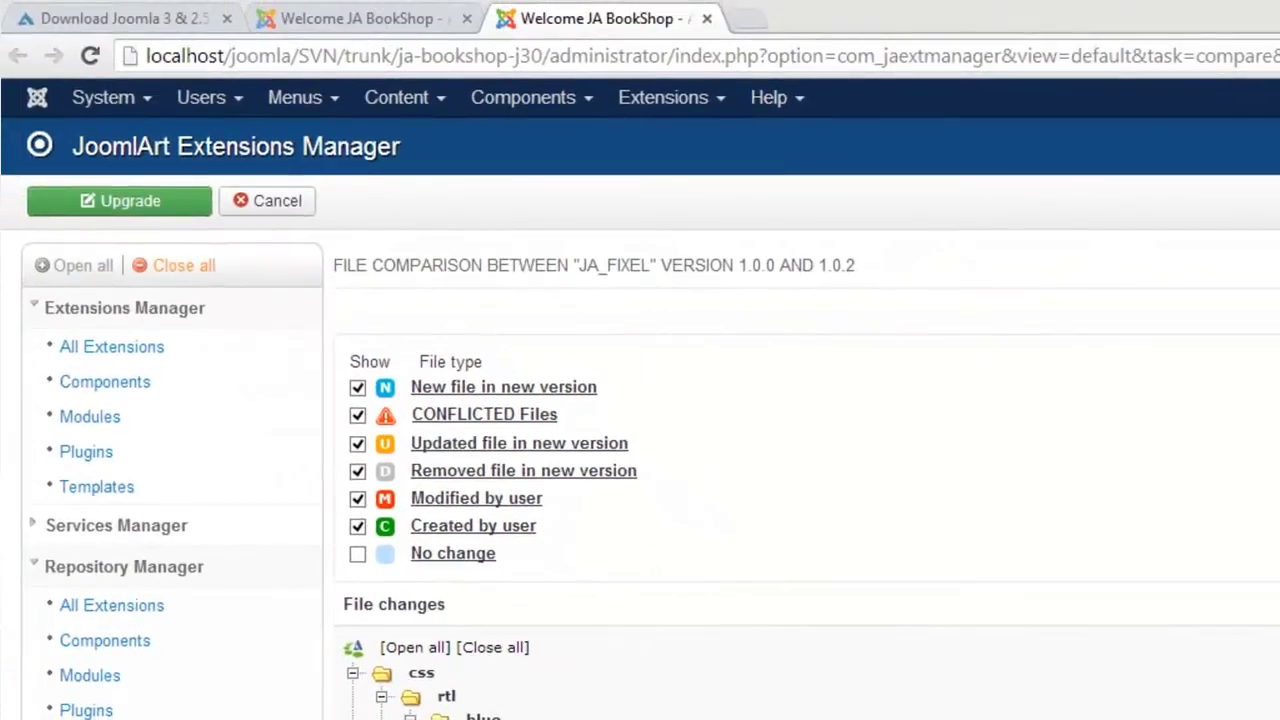
scroll(650, 445, "down", 5)
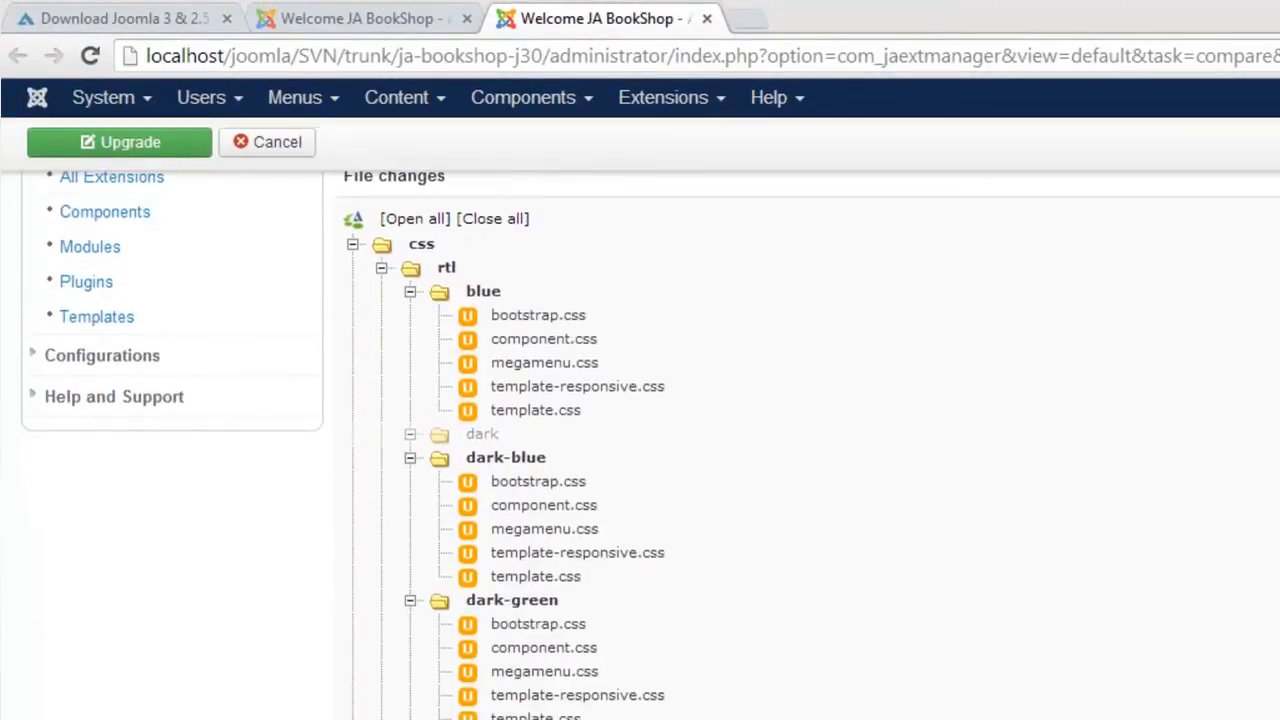
scroll(650, 445, "down", 8)
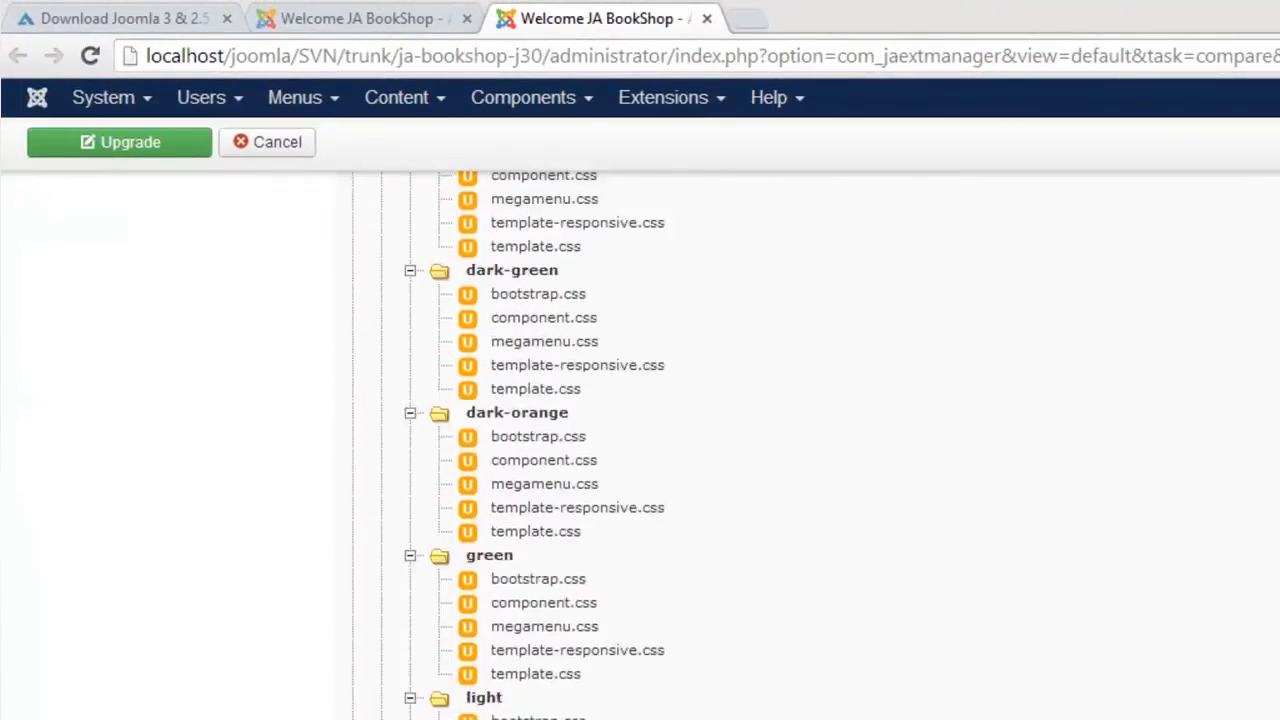
scroll(520, 445, "down", 6)
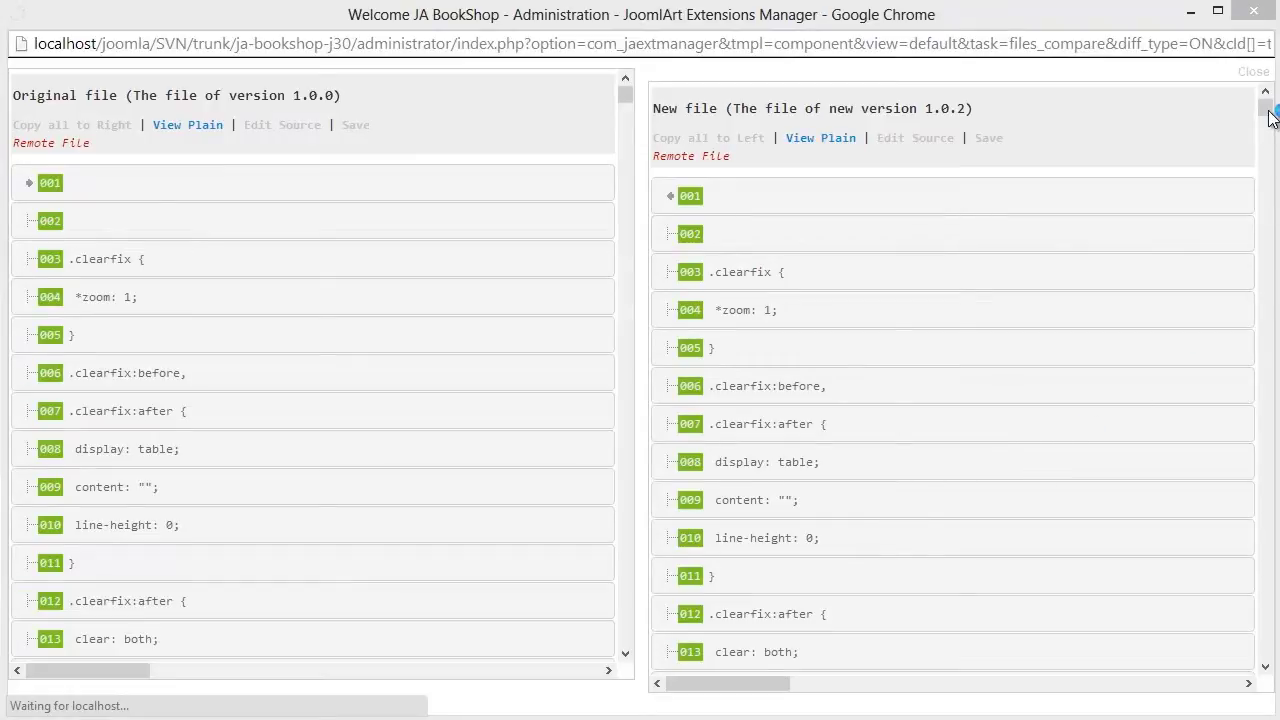
left_click_drag(1270, 116, 1270, 442)
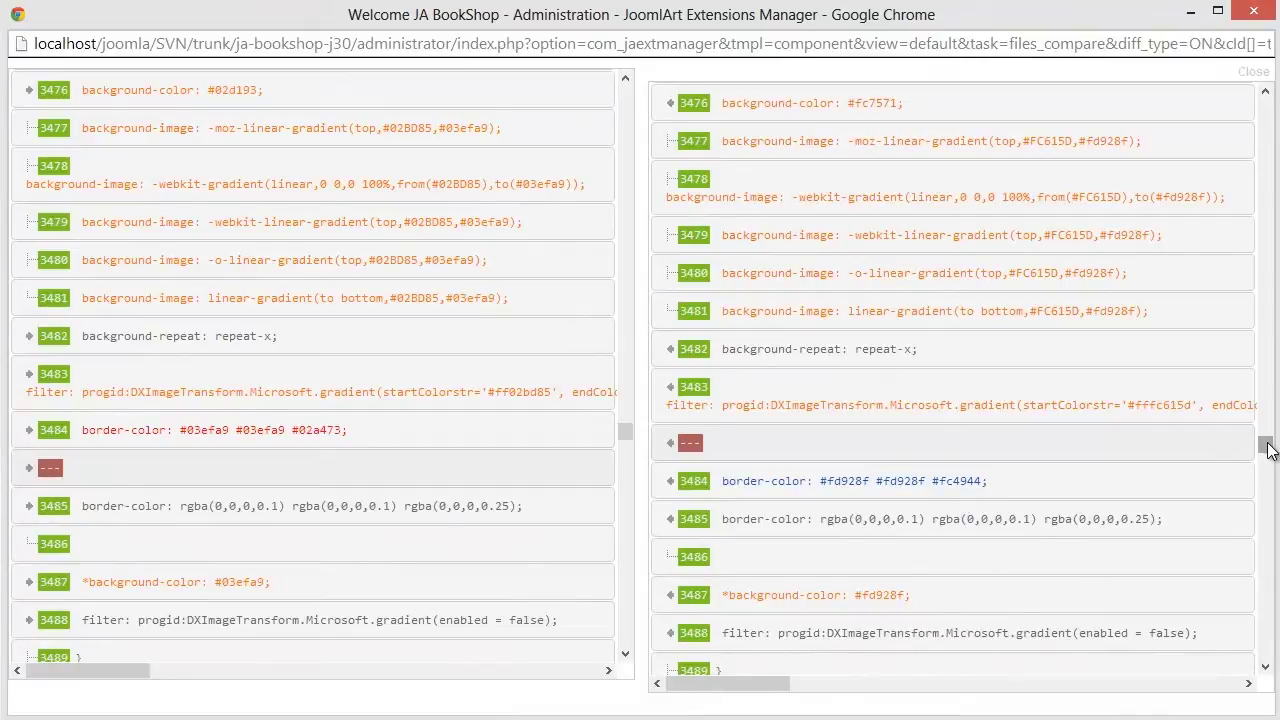
left_click(1256, 22)
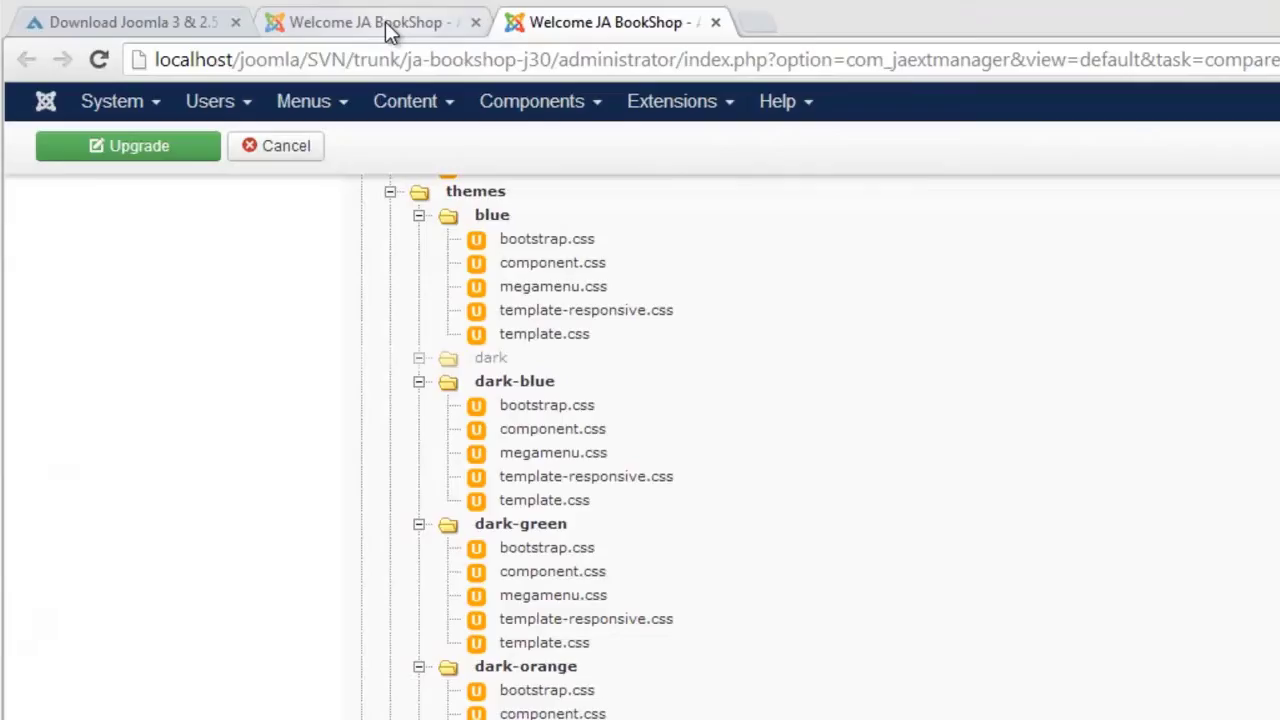
Return to the template list and upgrade ja_fixel to version 1.0.2, accepting the suggested upgrade note.
left_click(390, 30)
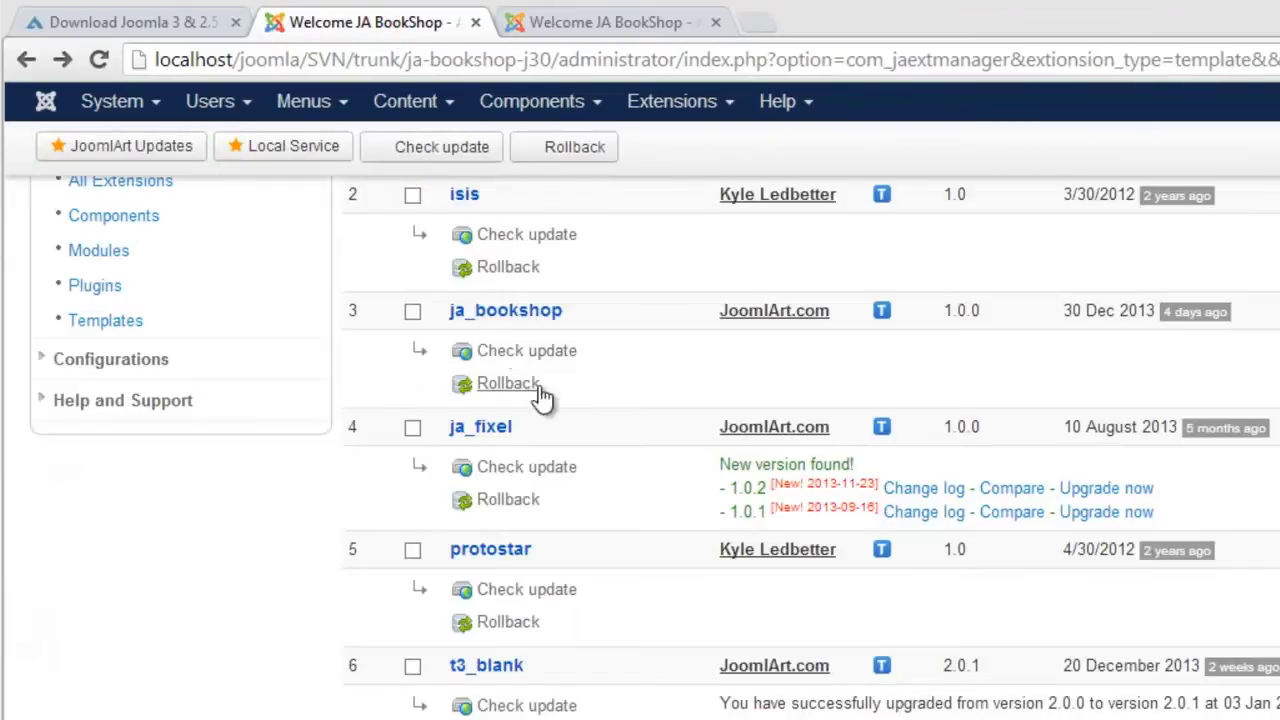
left_click(1106, 490)
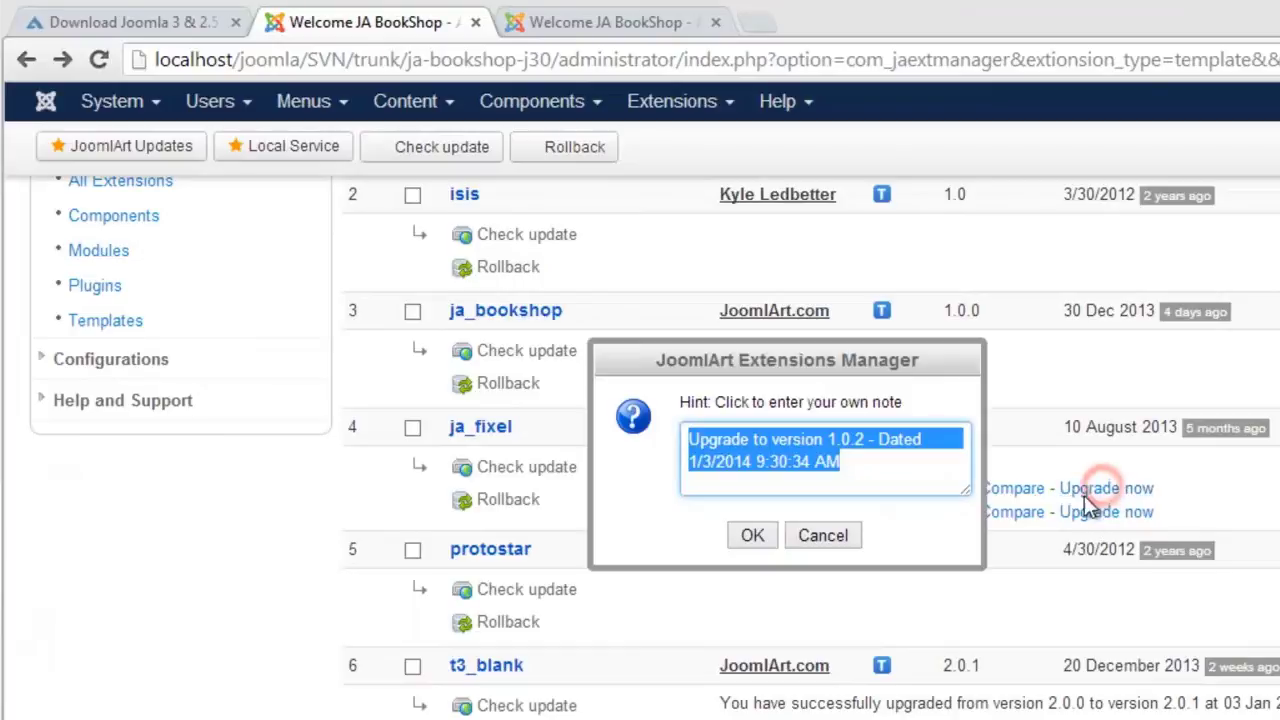
left_click(750, 537)
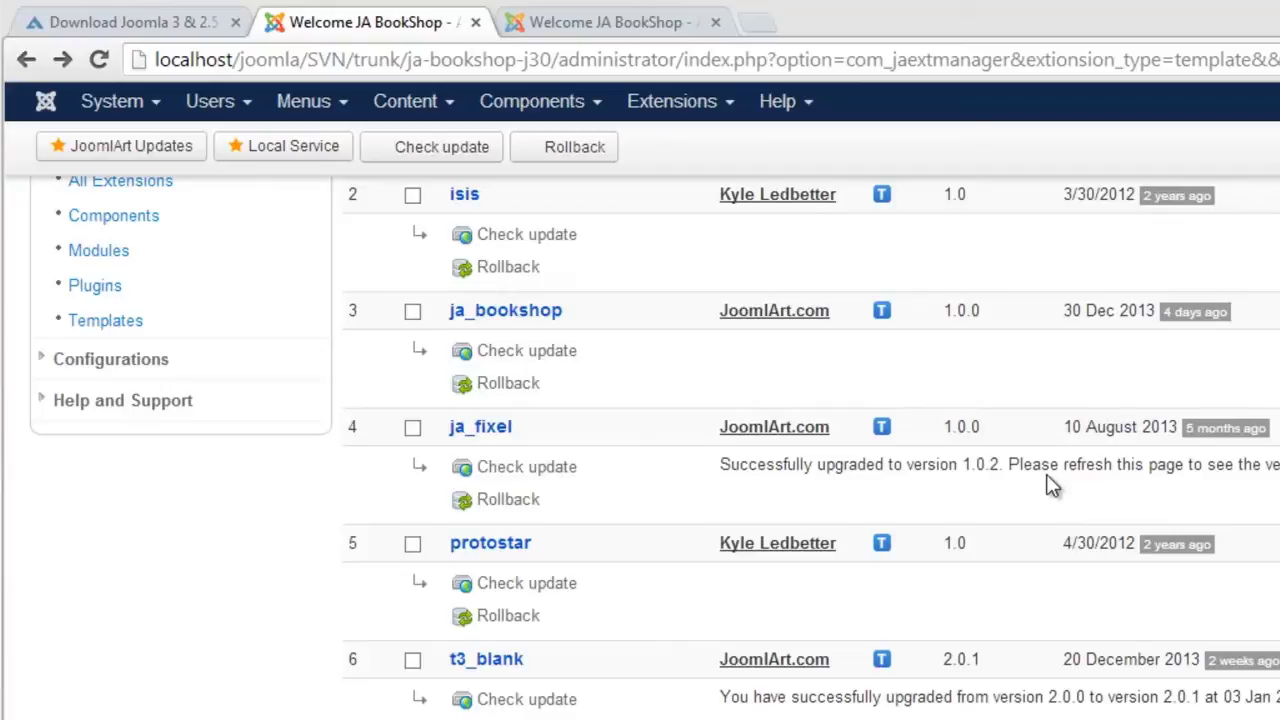
Reload the template list and check the version number of ja_fixel.
right_click(266, 476)
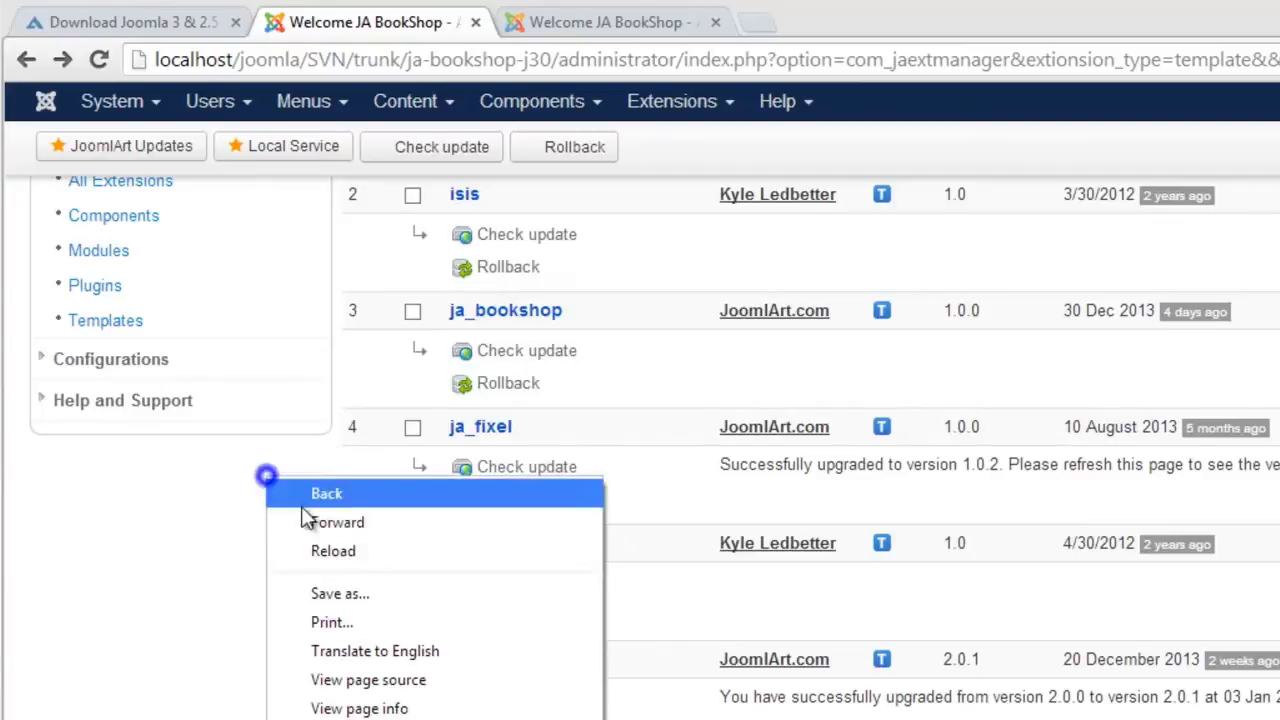
left_click(330, 551)
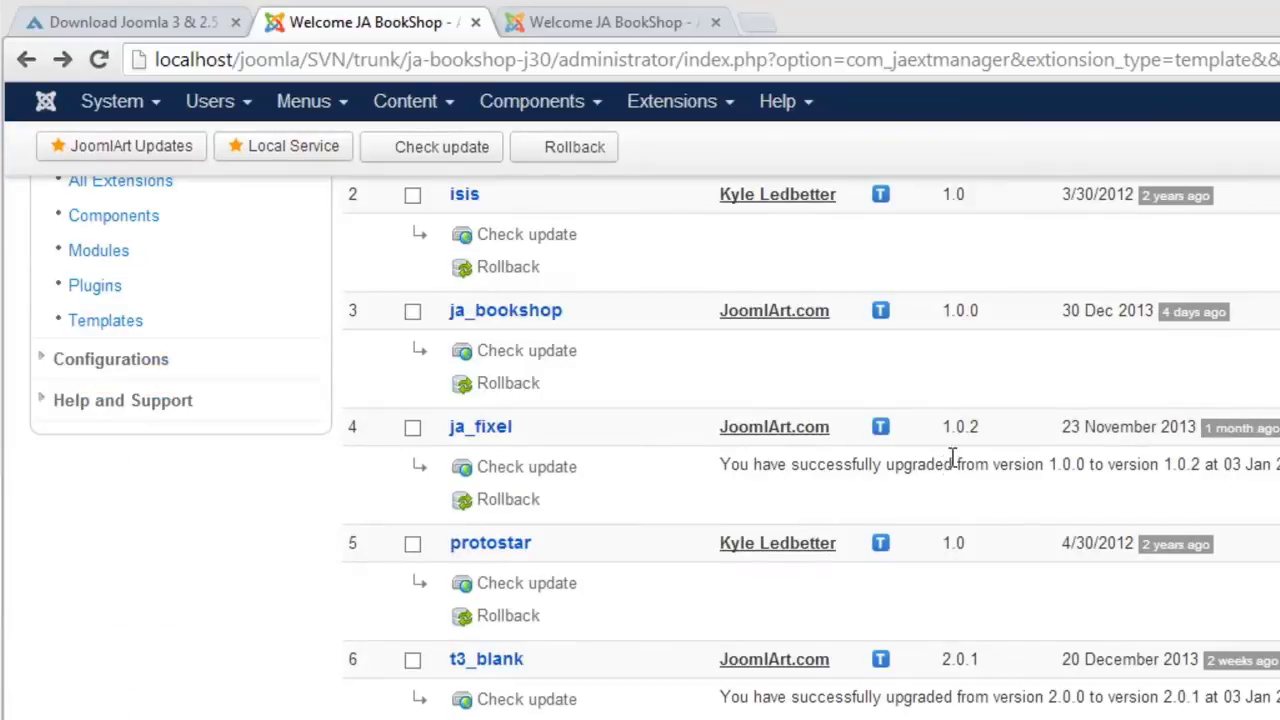
left_click_drag(944, 426, 980, 426)
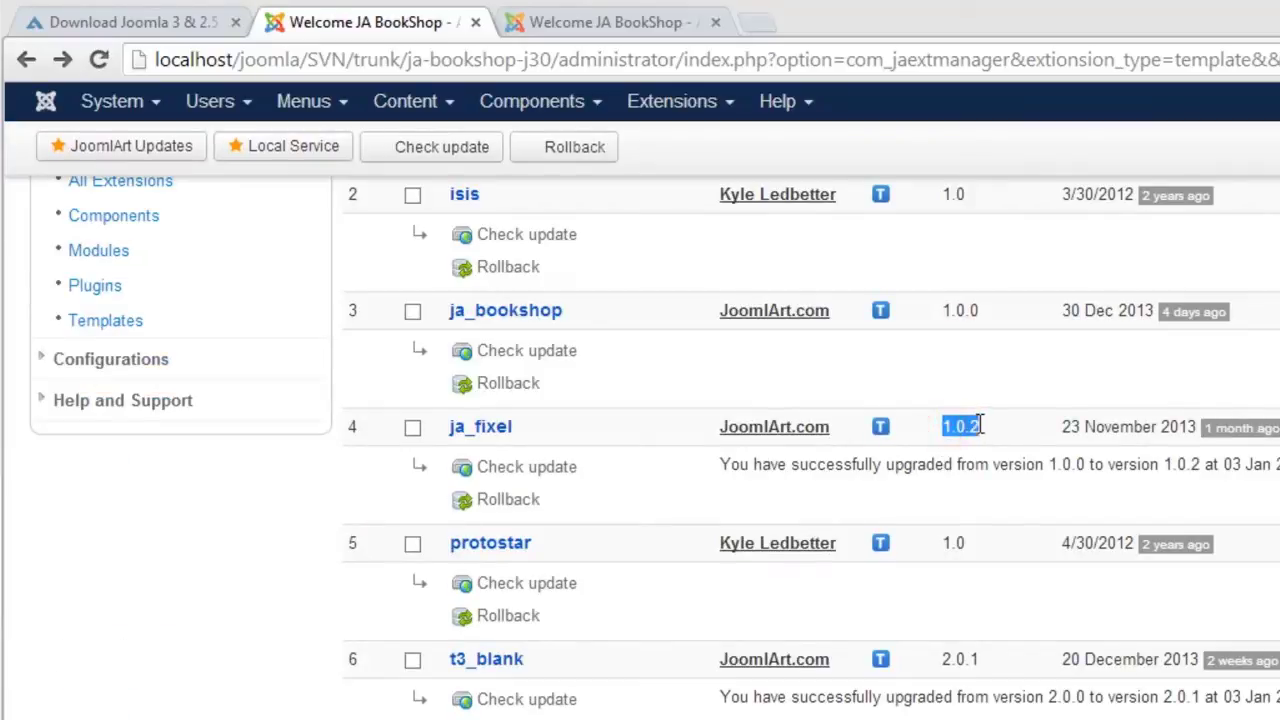
left_click(974, 426)
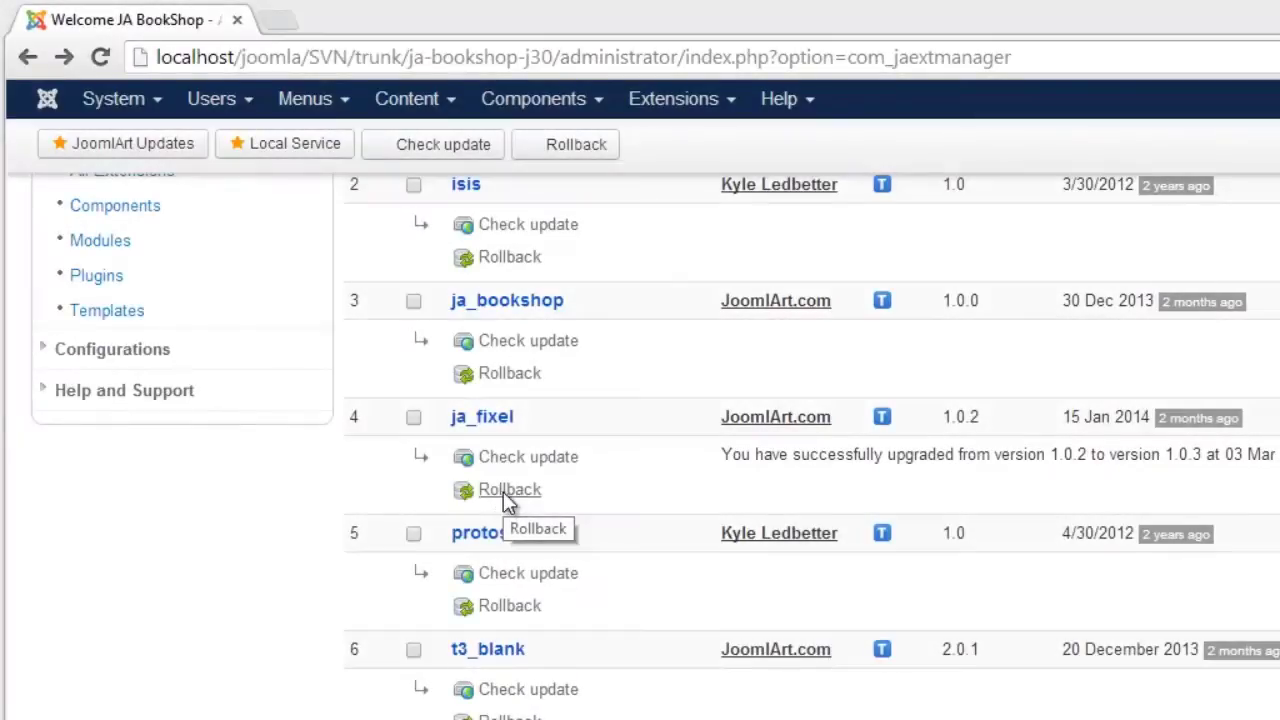
List the rollback backups of ja_fixel and view the conflicted files of the most recent backup.
left_click(503, 491)
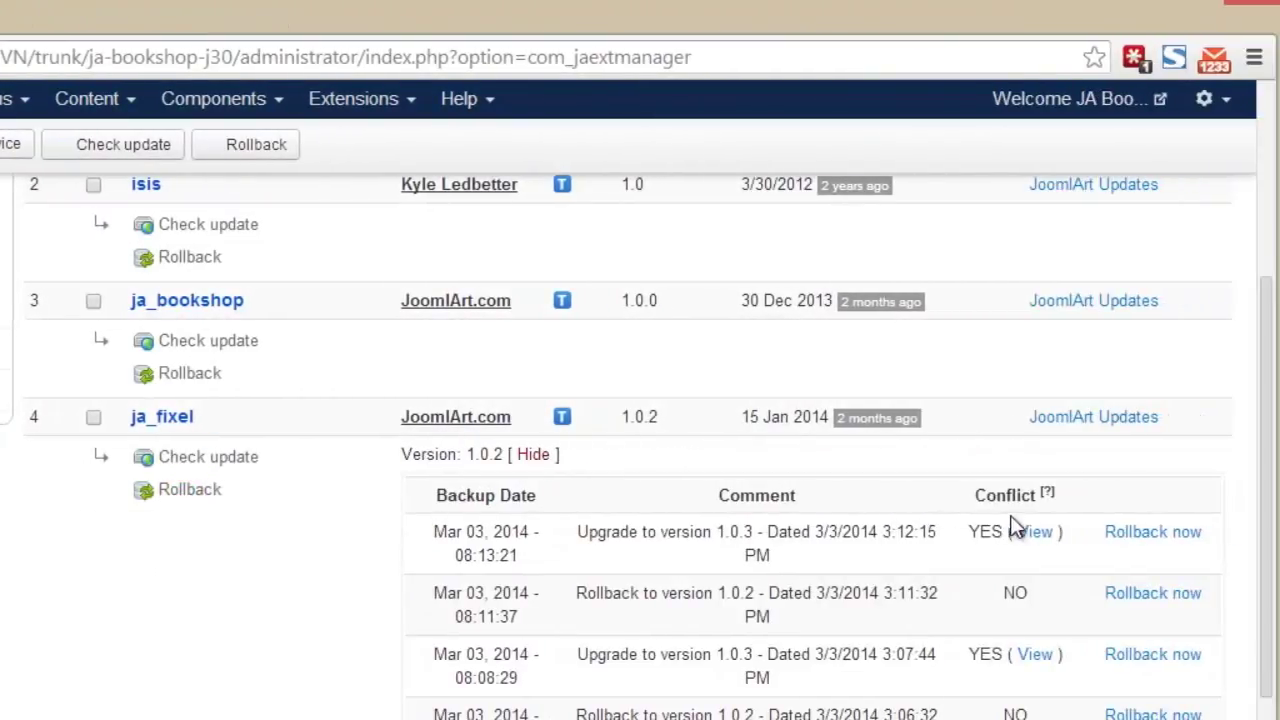
left_click(1052, 533)
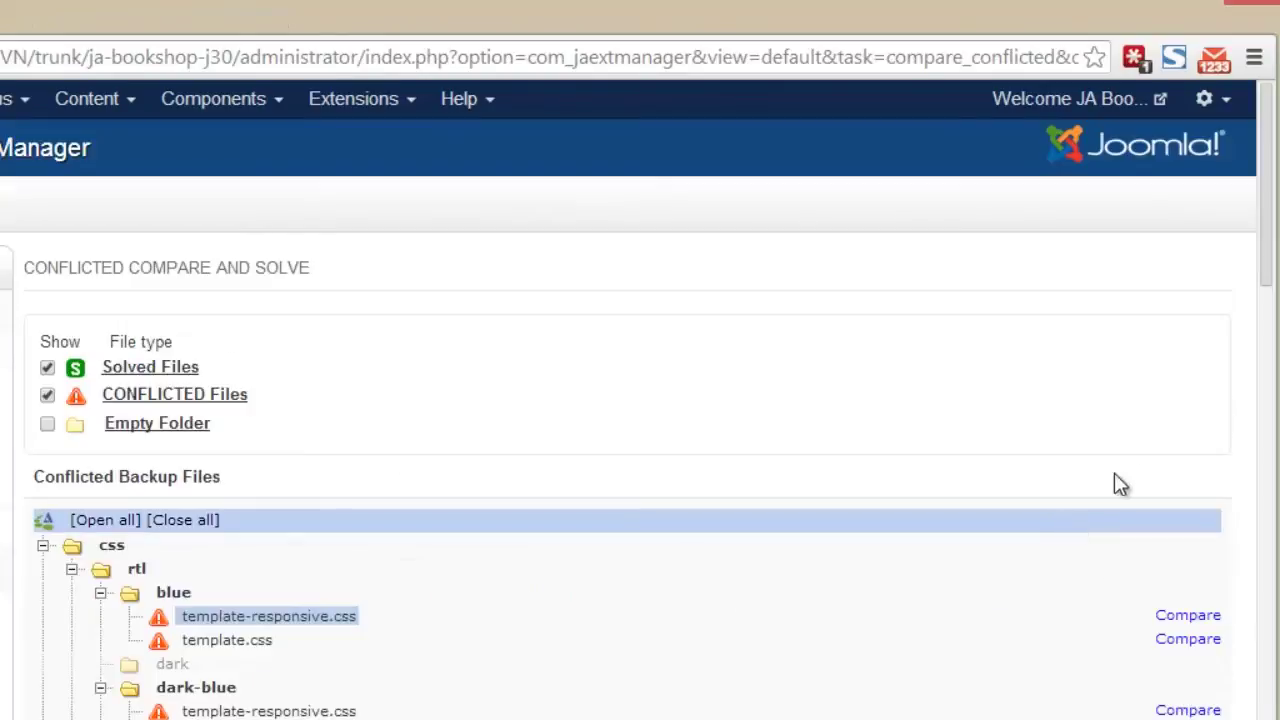
left_click_drag(1260, 282, 1260, 400)
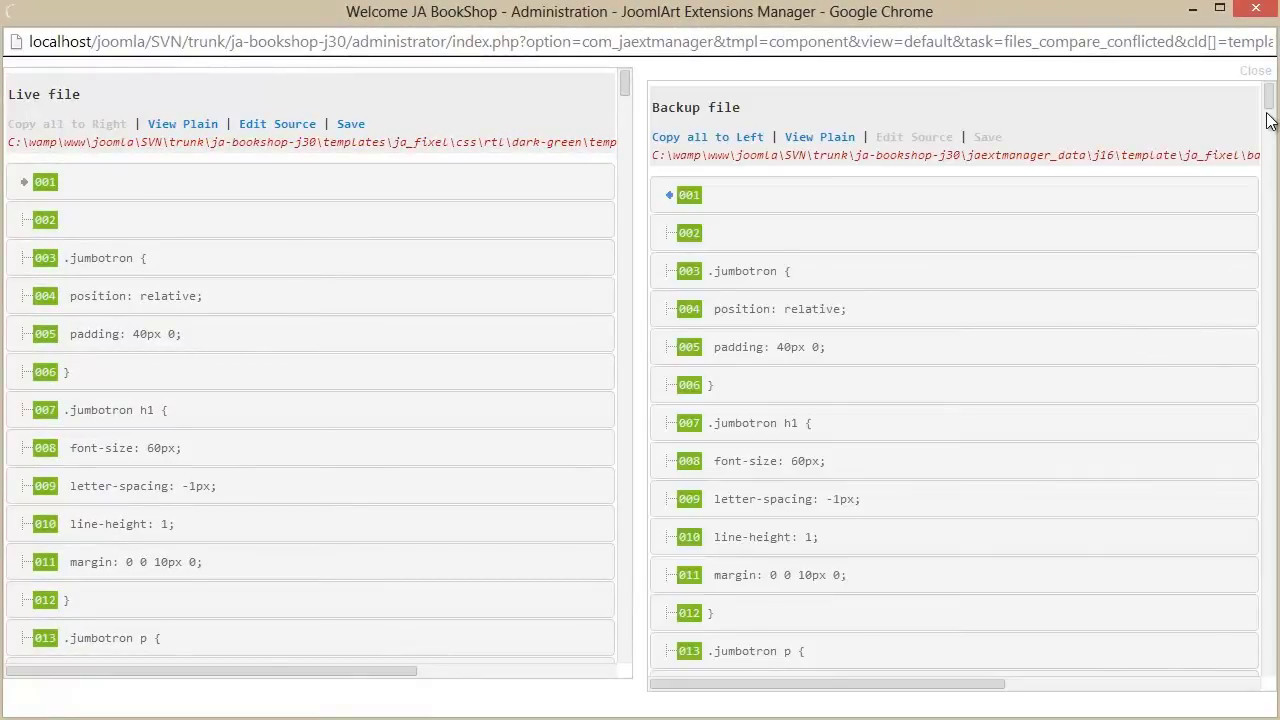
In the comparison of the dark-green RTL file, copy the backup's version of lines 222–224 over the live file's and save the live file.
left_click_drag(1268, 99, 1267, 108)
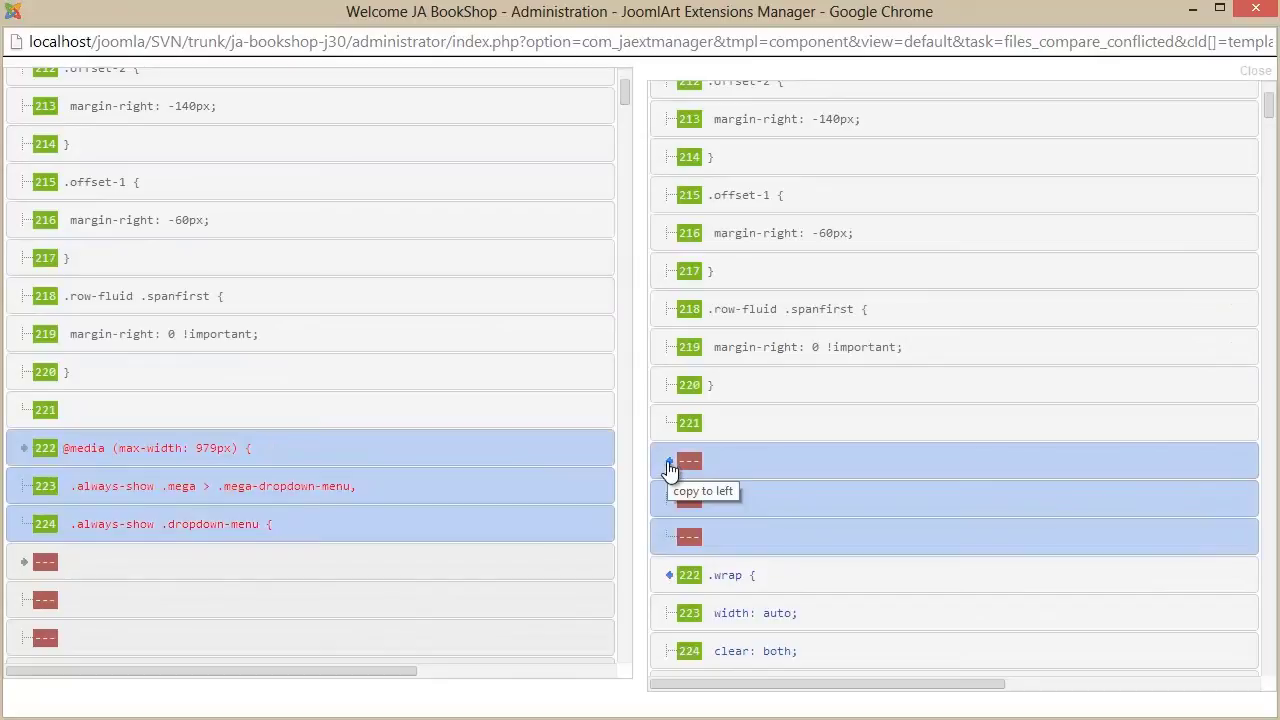
left_click(669, 464)
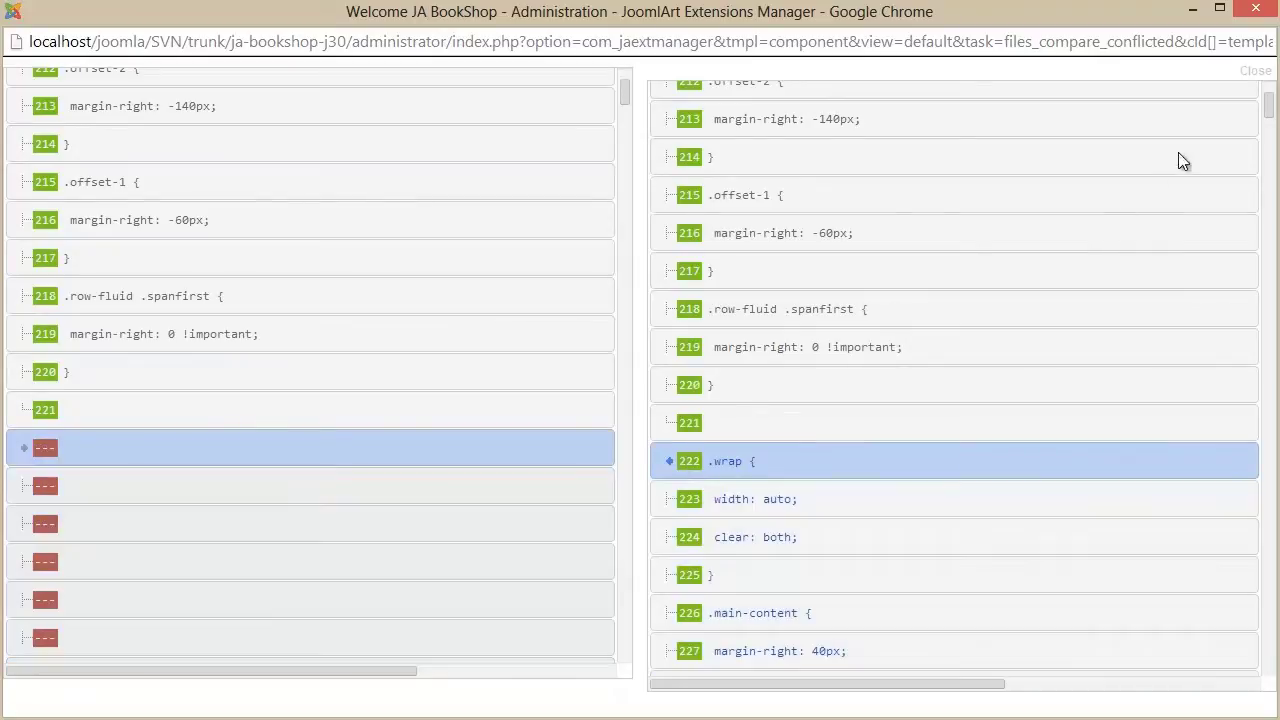
left_click_drag(1267, 106, 1270, 95)
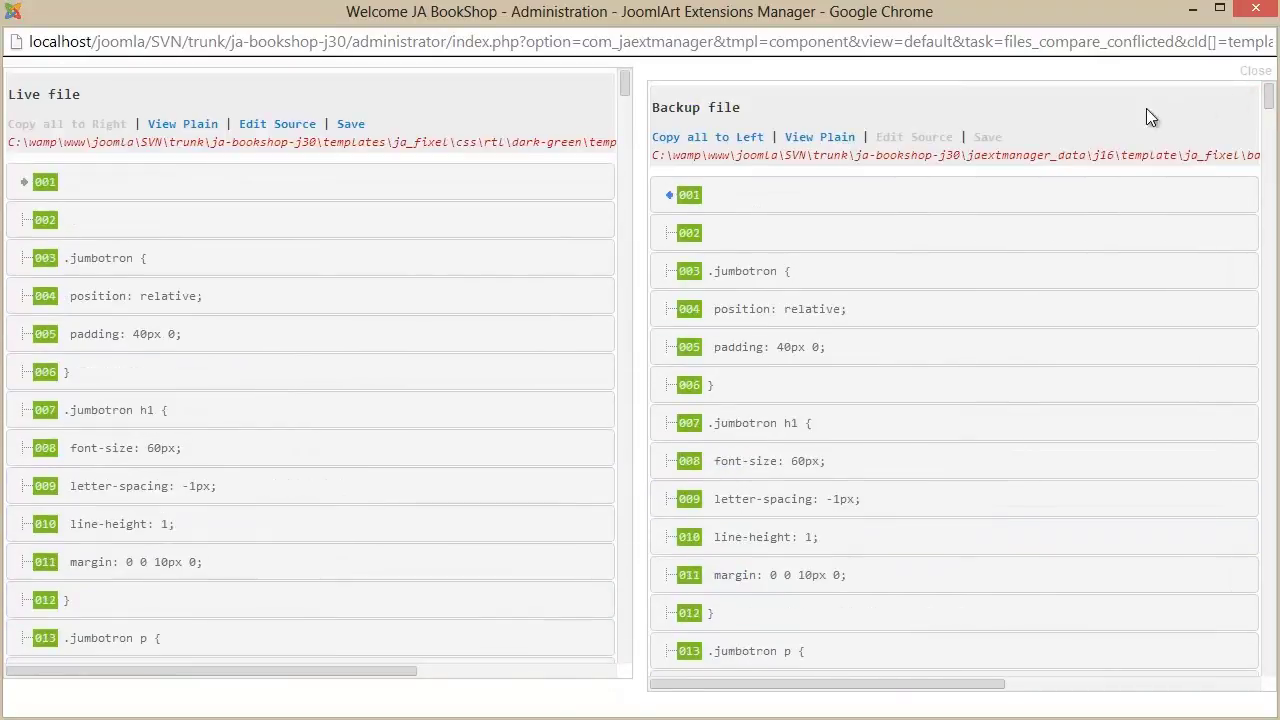
left_click(350, 124)
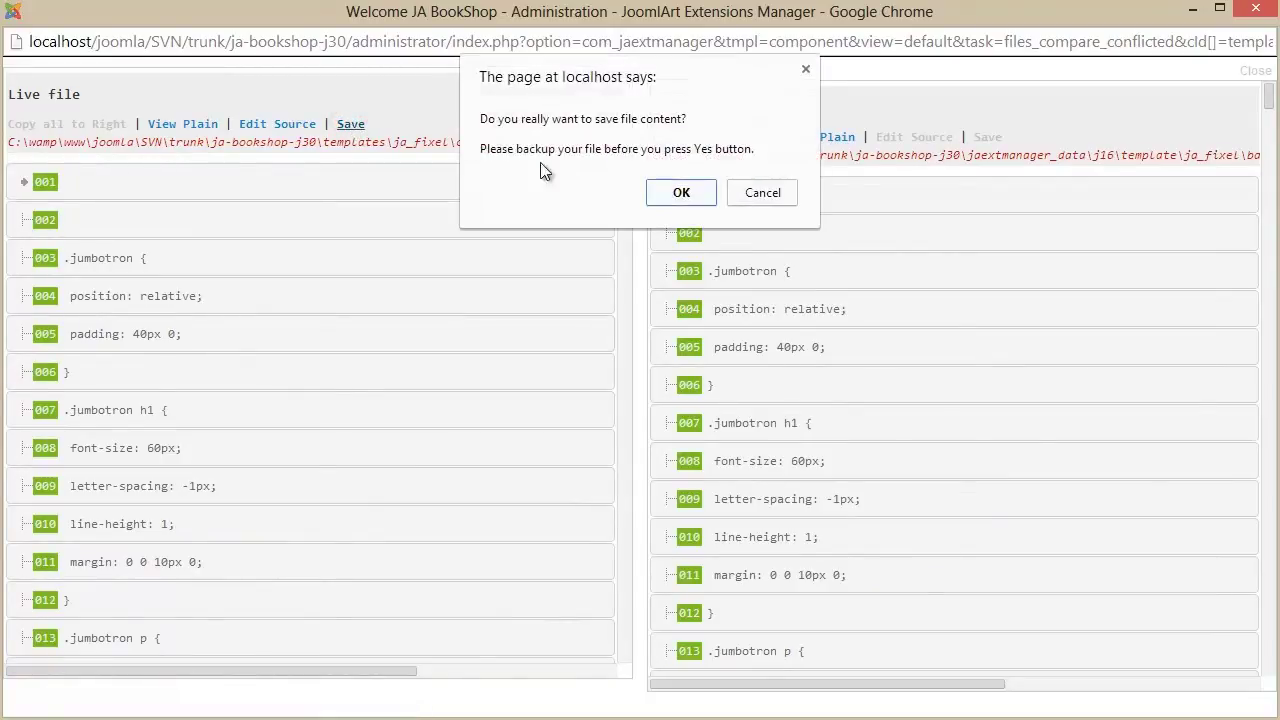
left_click(692, 198)
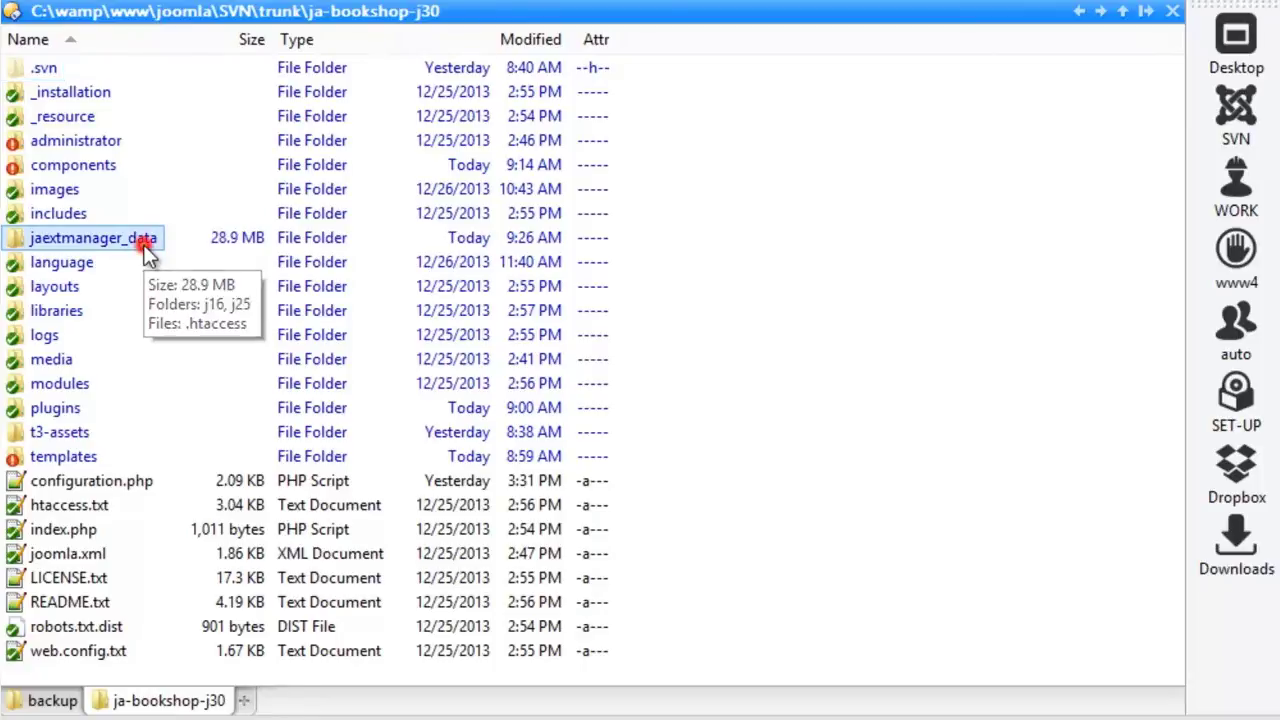
Switch to the file manager and open ja_fixel's backup folder under jaextmanager_data/j16/template.
double_click(146, 240)
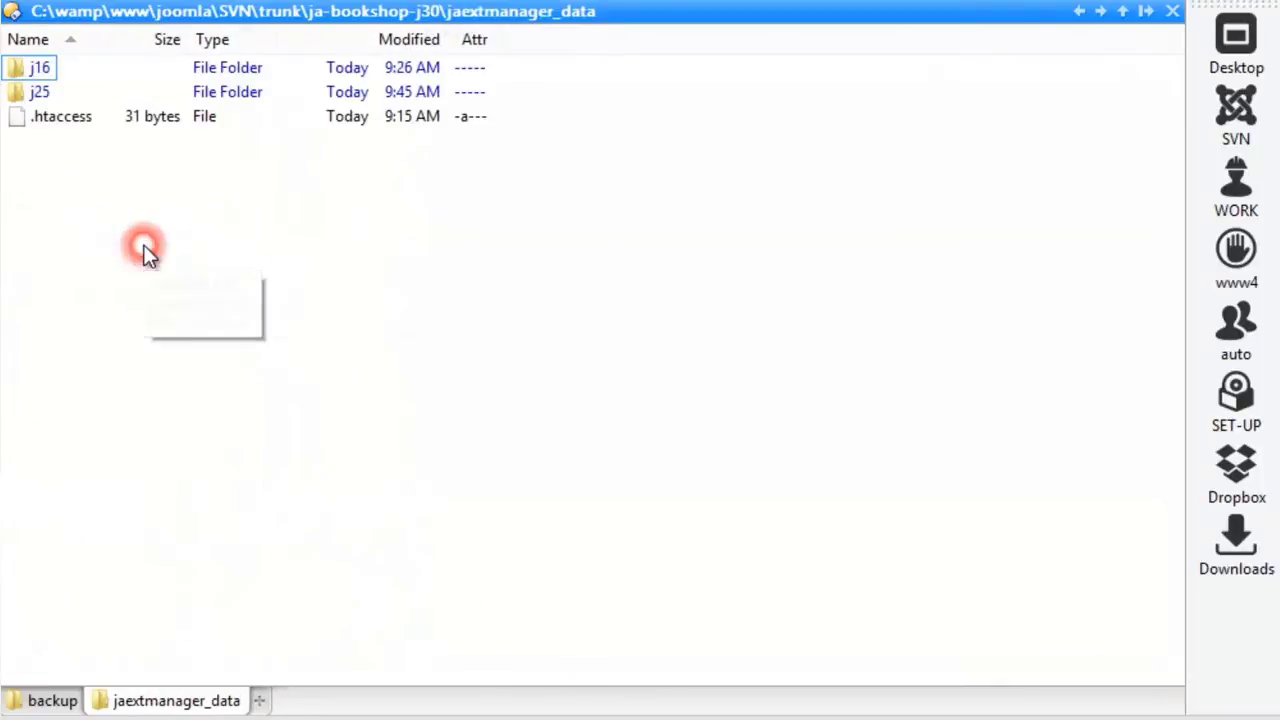
left_click(50, 72)
double_click(50, 72)
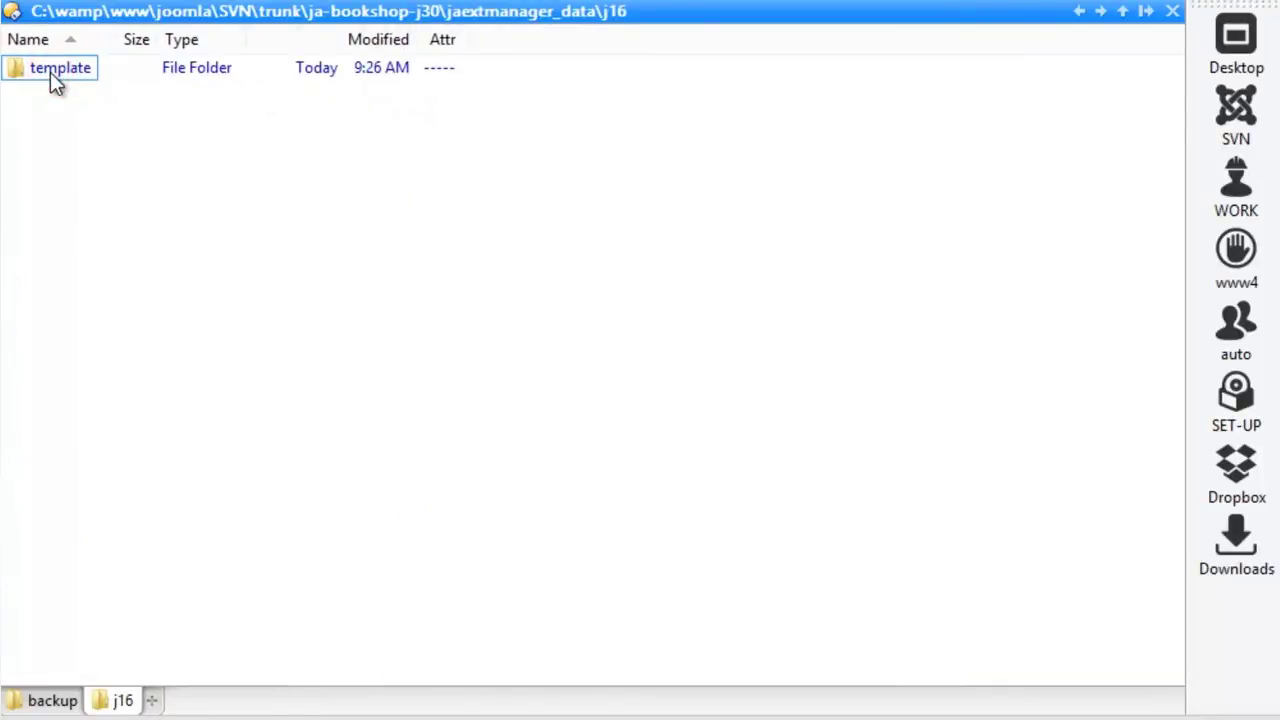
double_click(50, 72)
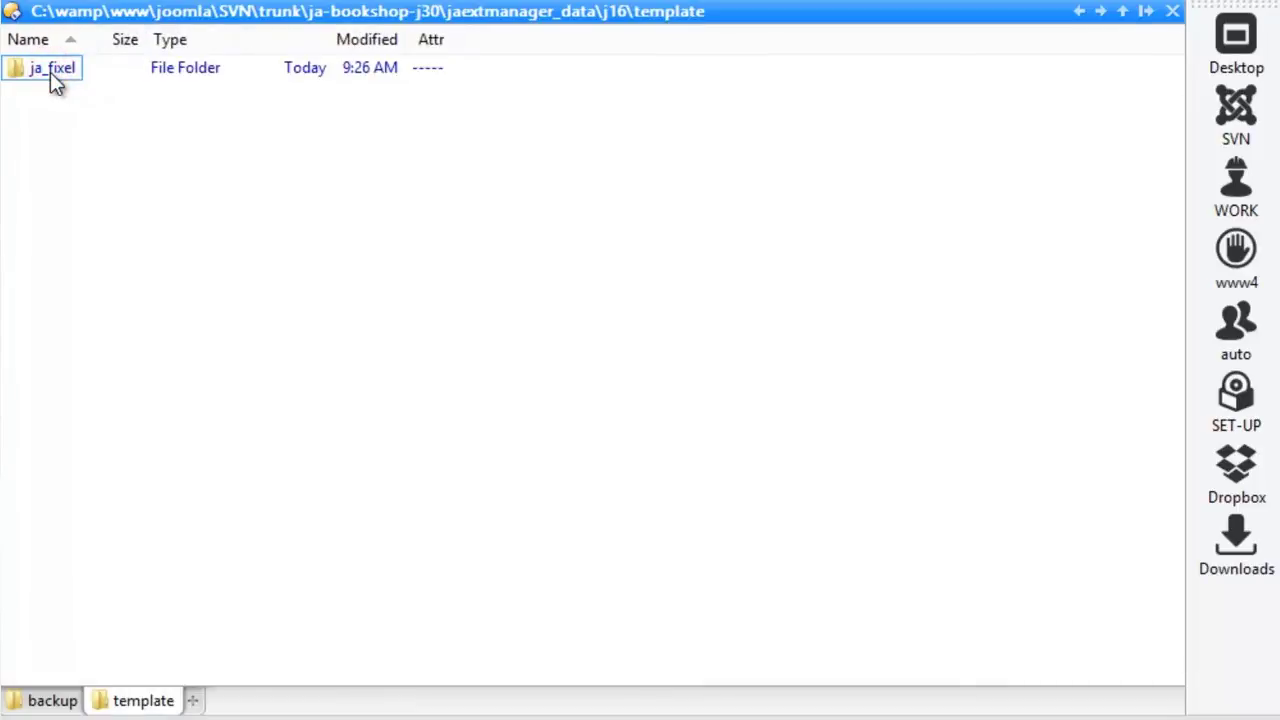
double_click(50, 72)
double_click(50, 72)
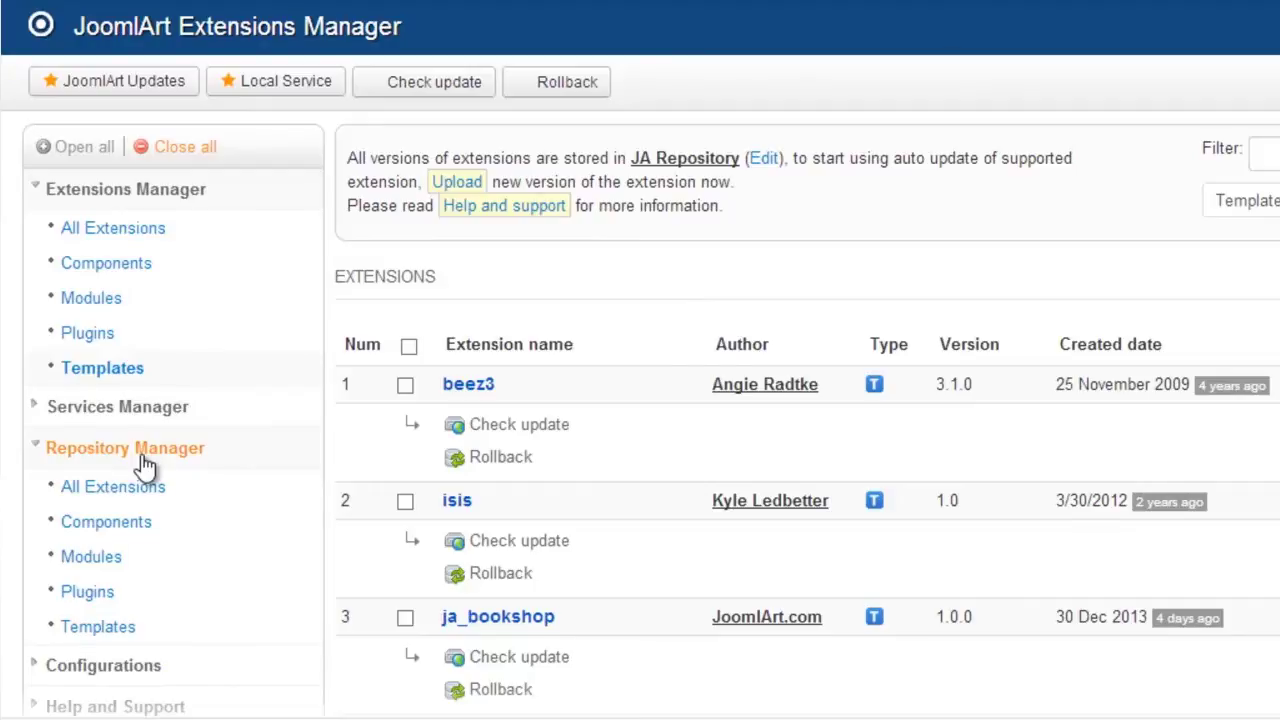
Open the ja_fixel backup folder among the Repository Manager's templates and locate the delete option for ja_fixel_03Jan2014_023047.txt.
left_click(97, 627)
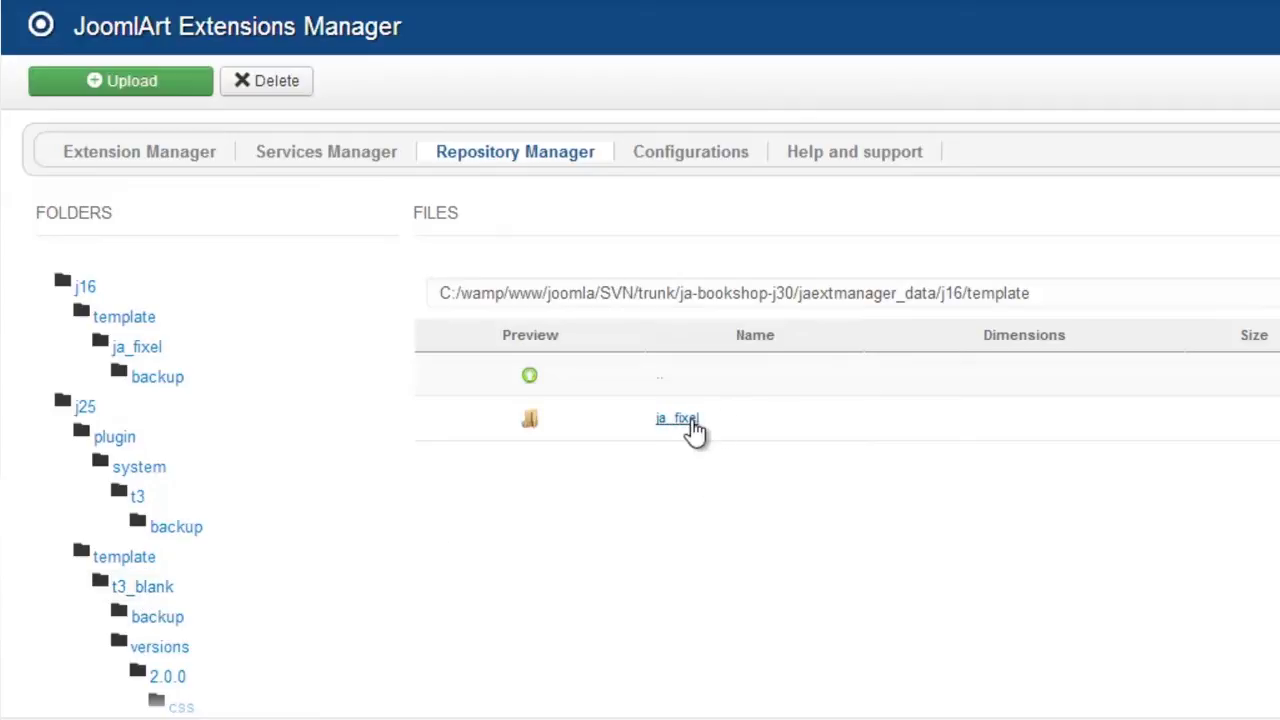
left_click(689, 423)
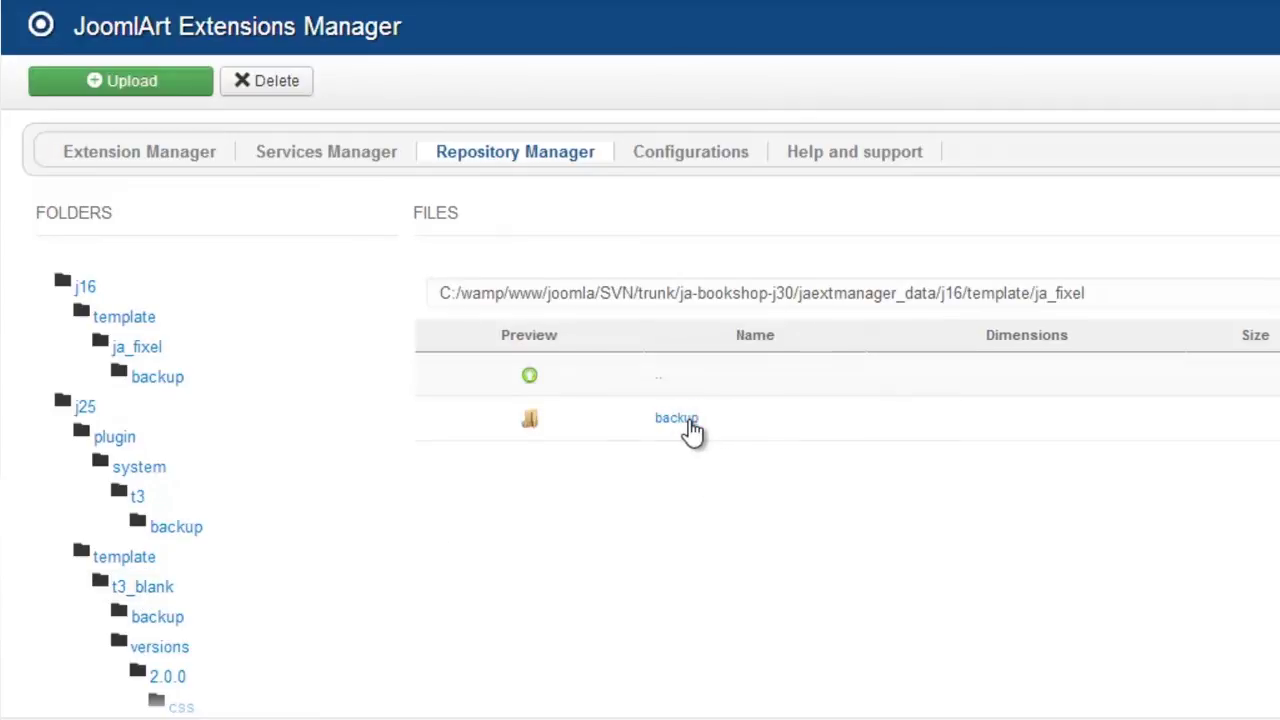
left_click(678, 419)
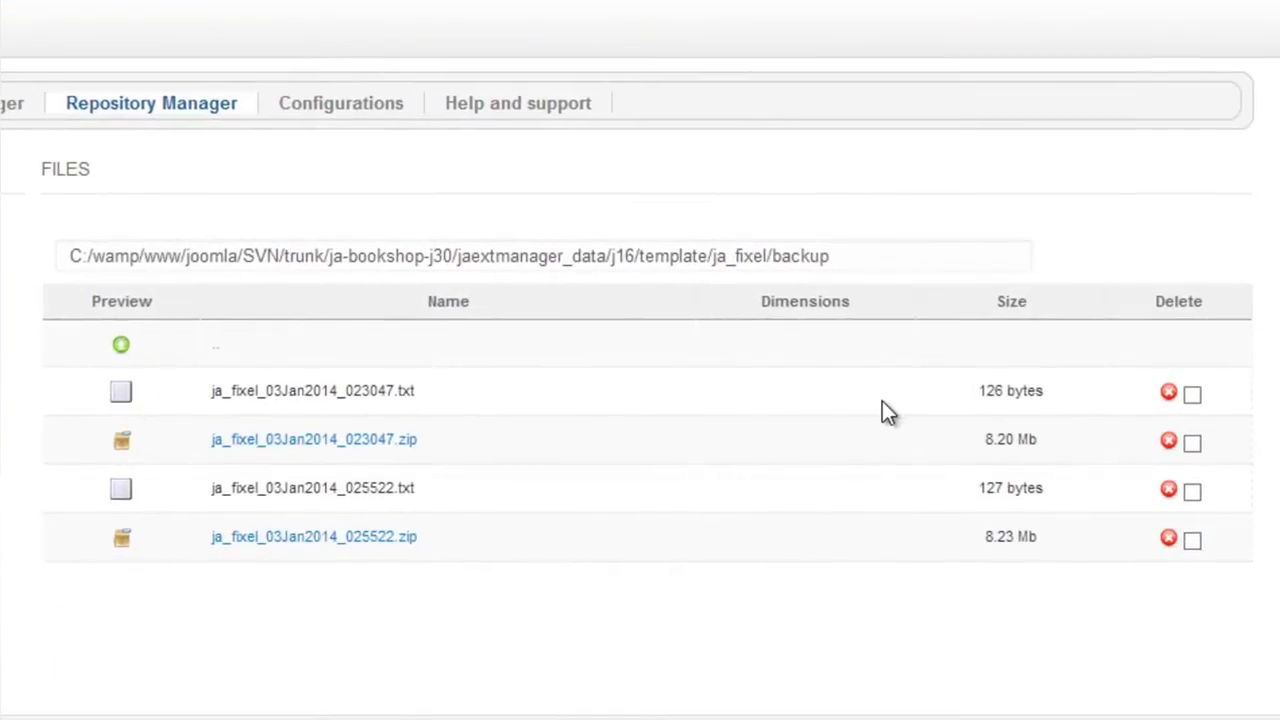
left_click(1168, 391)
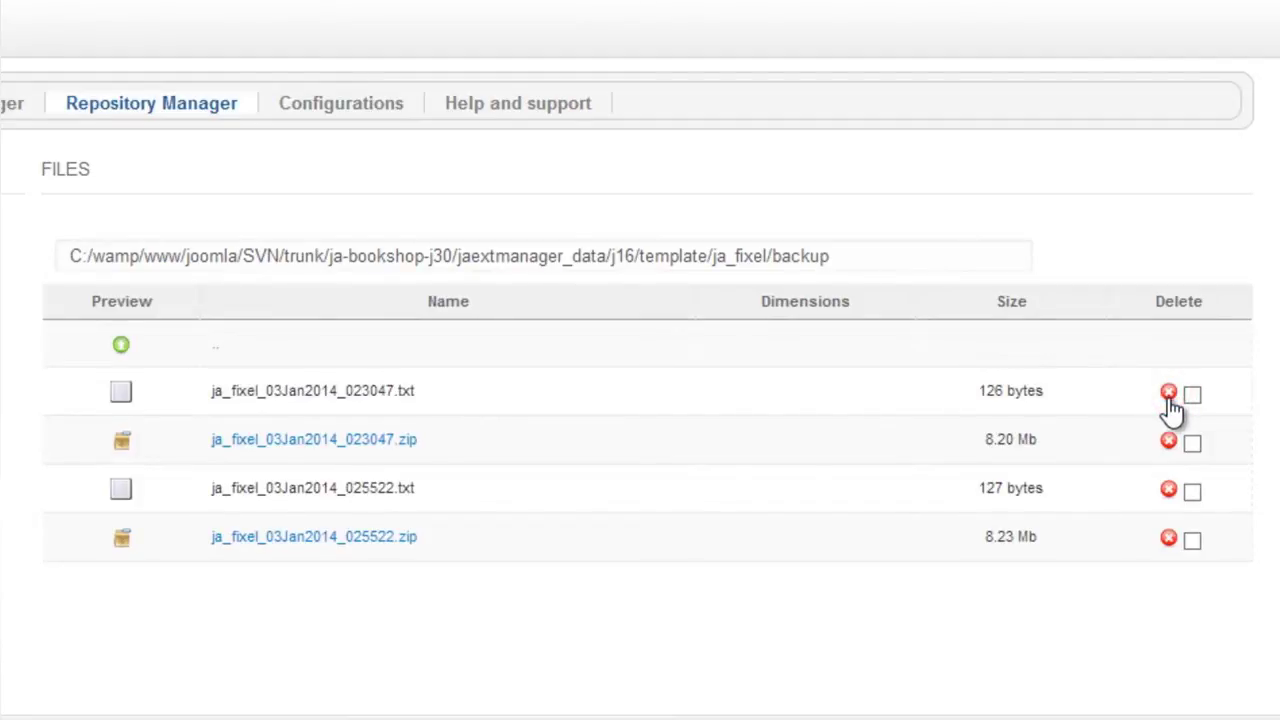